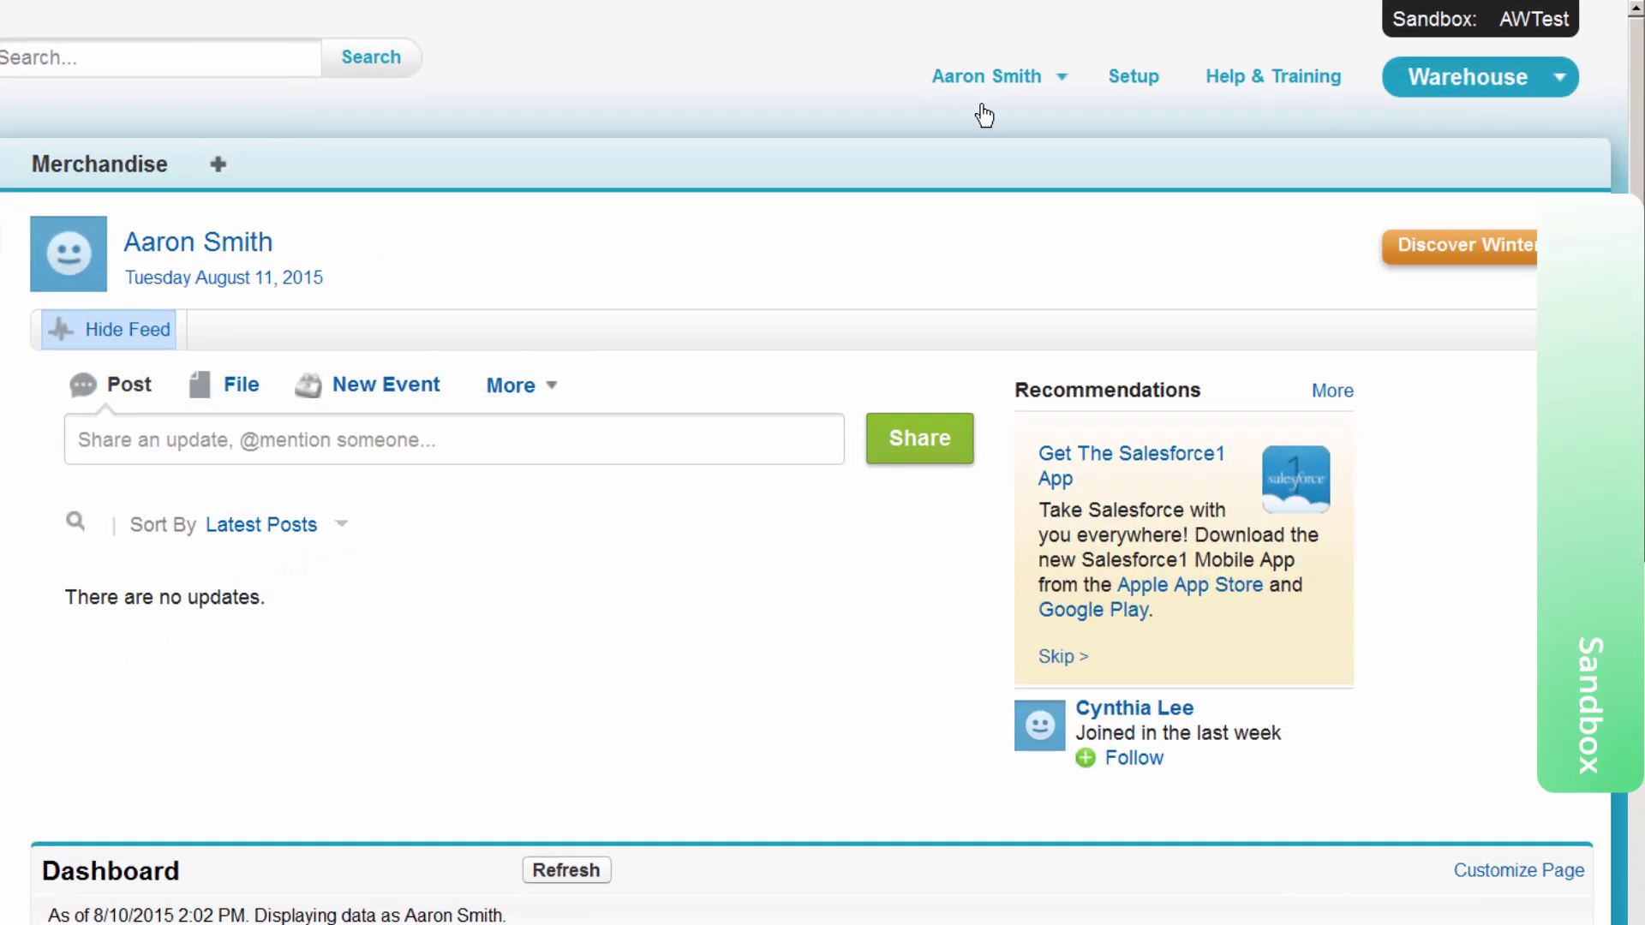
- Open the Merchandise home page in the AWTest sandbox
{"action": "left_click", "coordinate": [147, 174]}
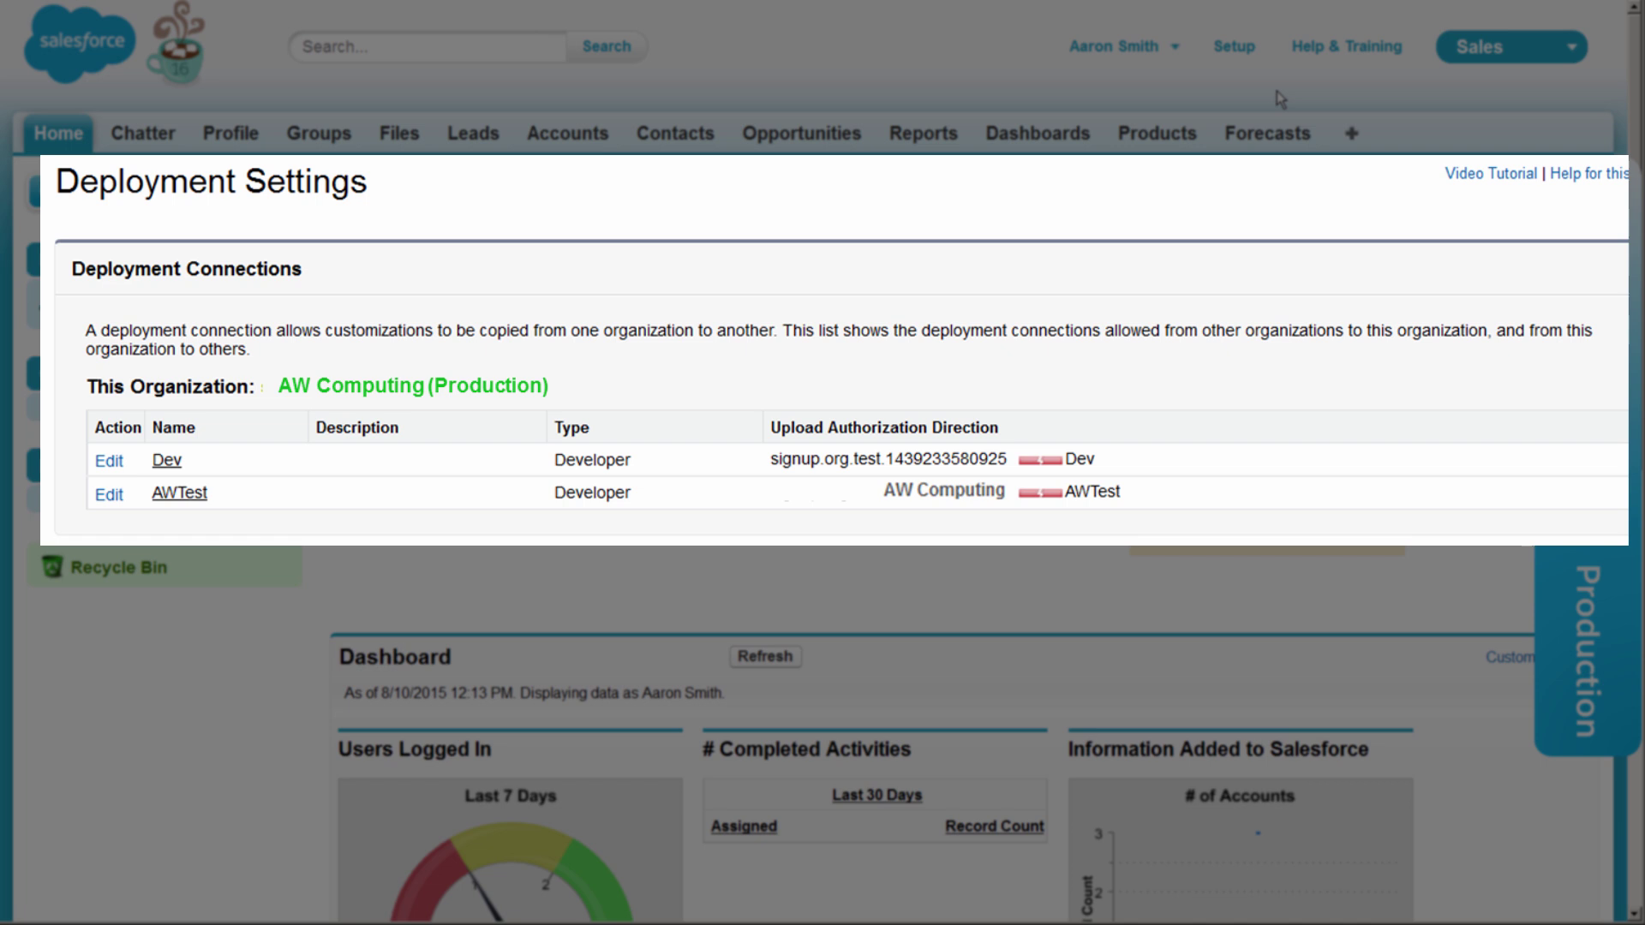
- Find Deployment Settings with Quick Find 'deploy', then enable Allow Inbound Changes on the AWTest connection
{"action": "left_click", "coordinate": [1234, 48]}
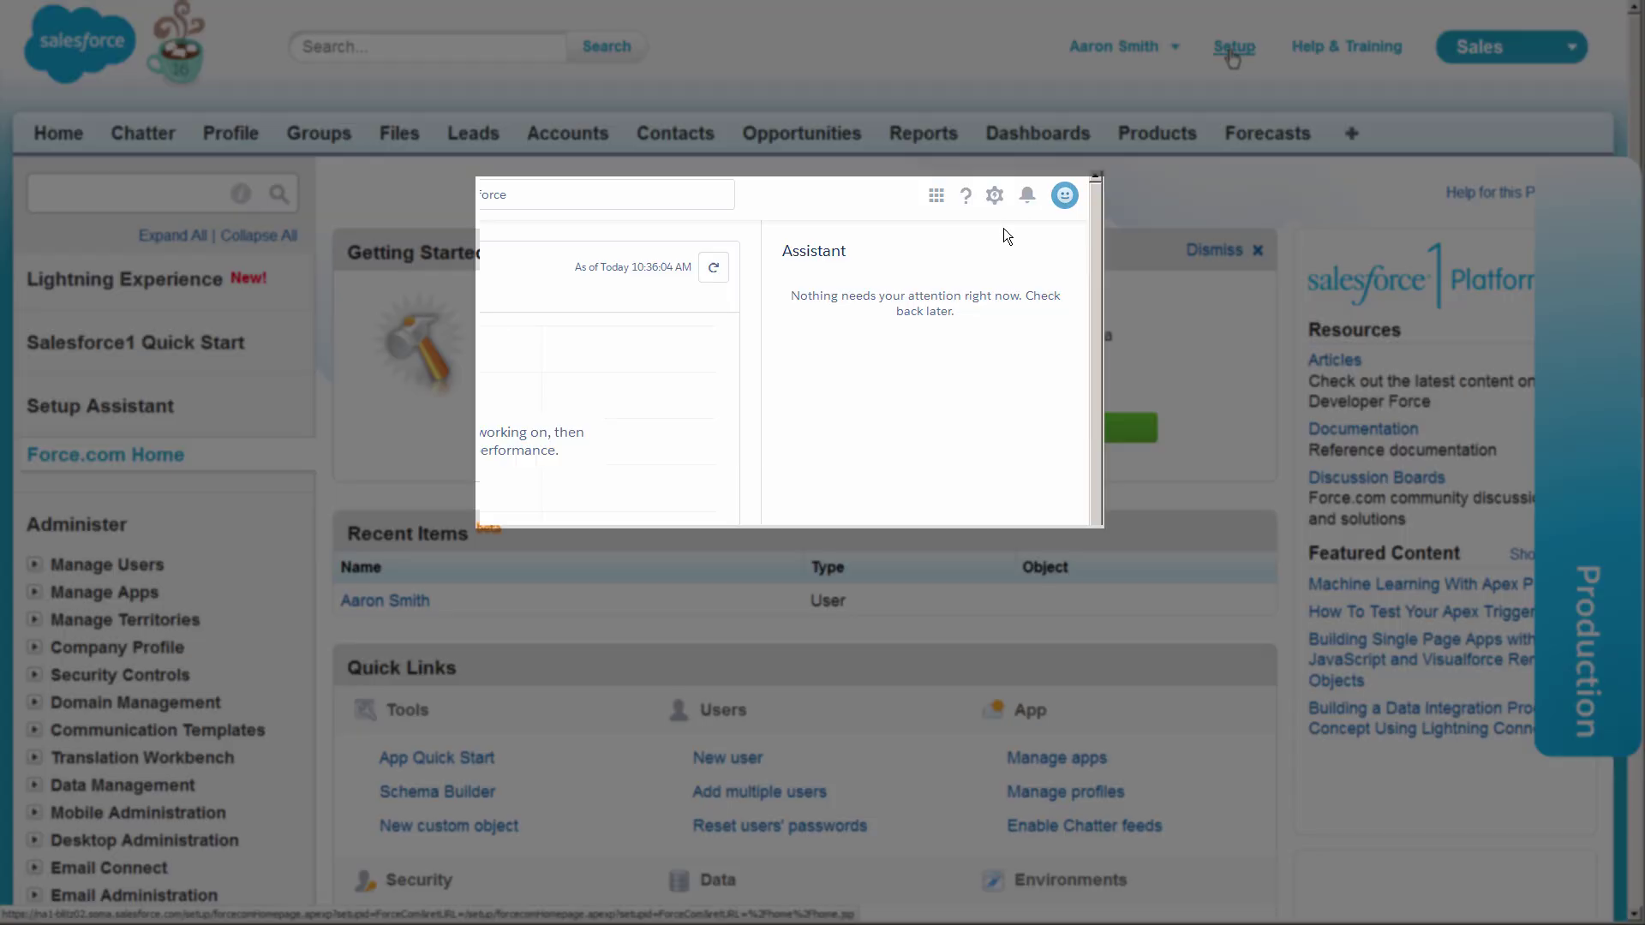
{"action": "left_click", "coordinate": [994, 196]}
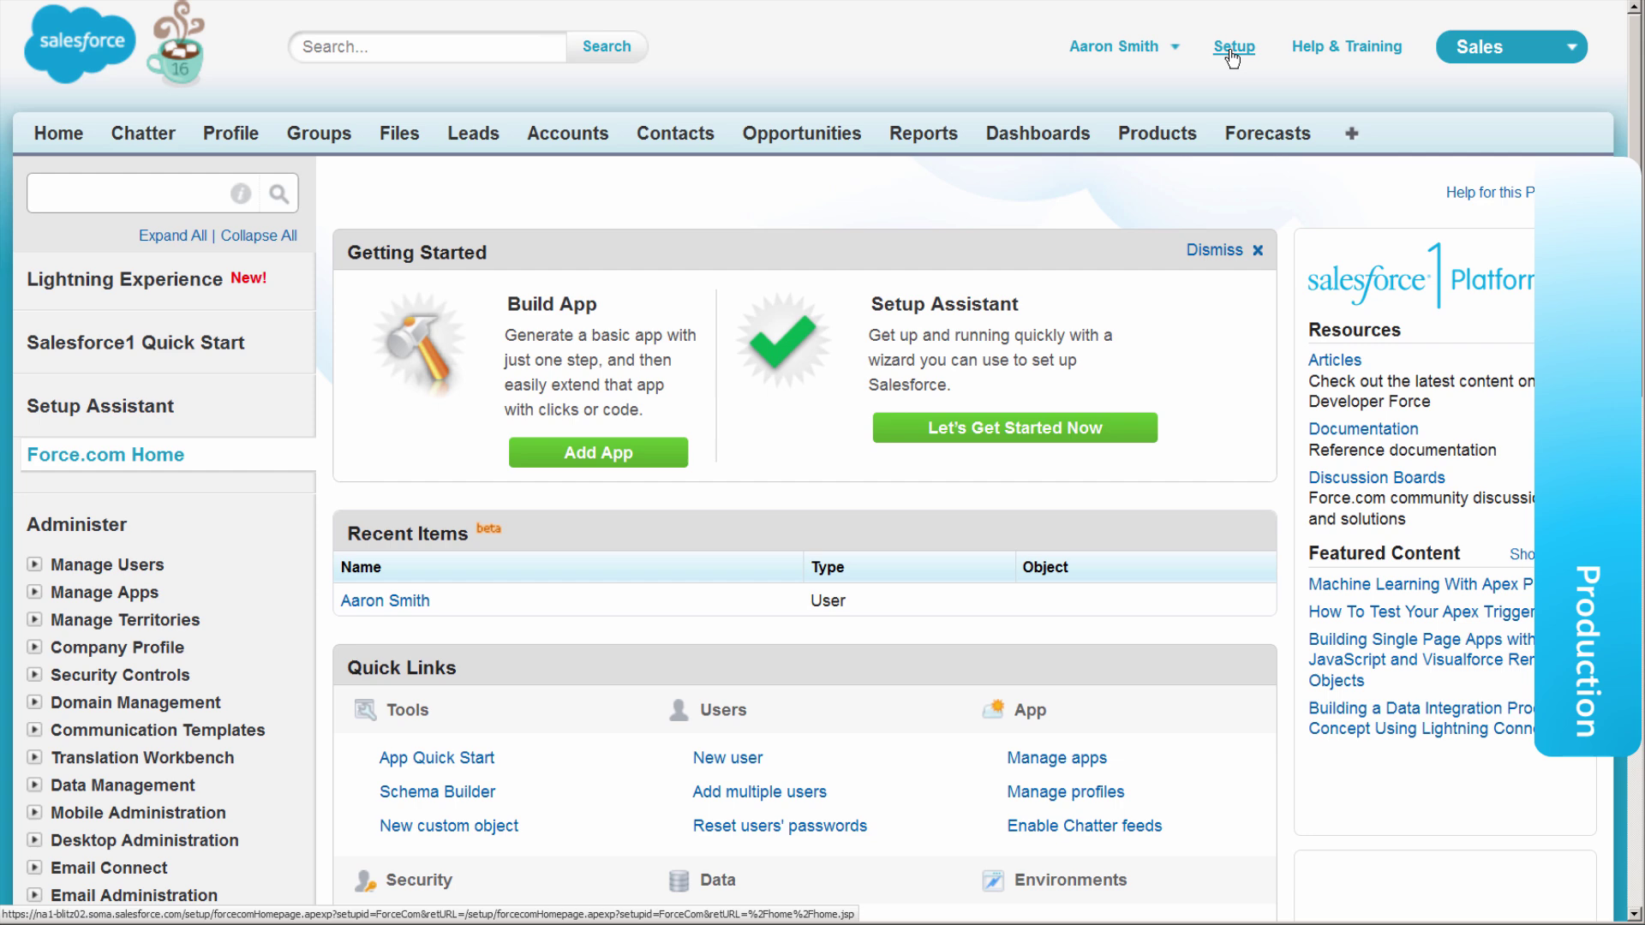
{"action": "left_click", "coordinate": [63, 194]}
{"action": "type", "text": "dep"}
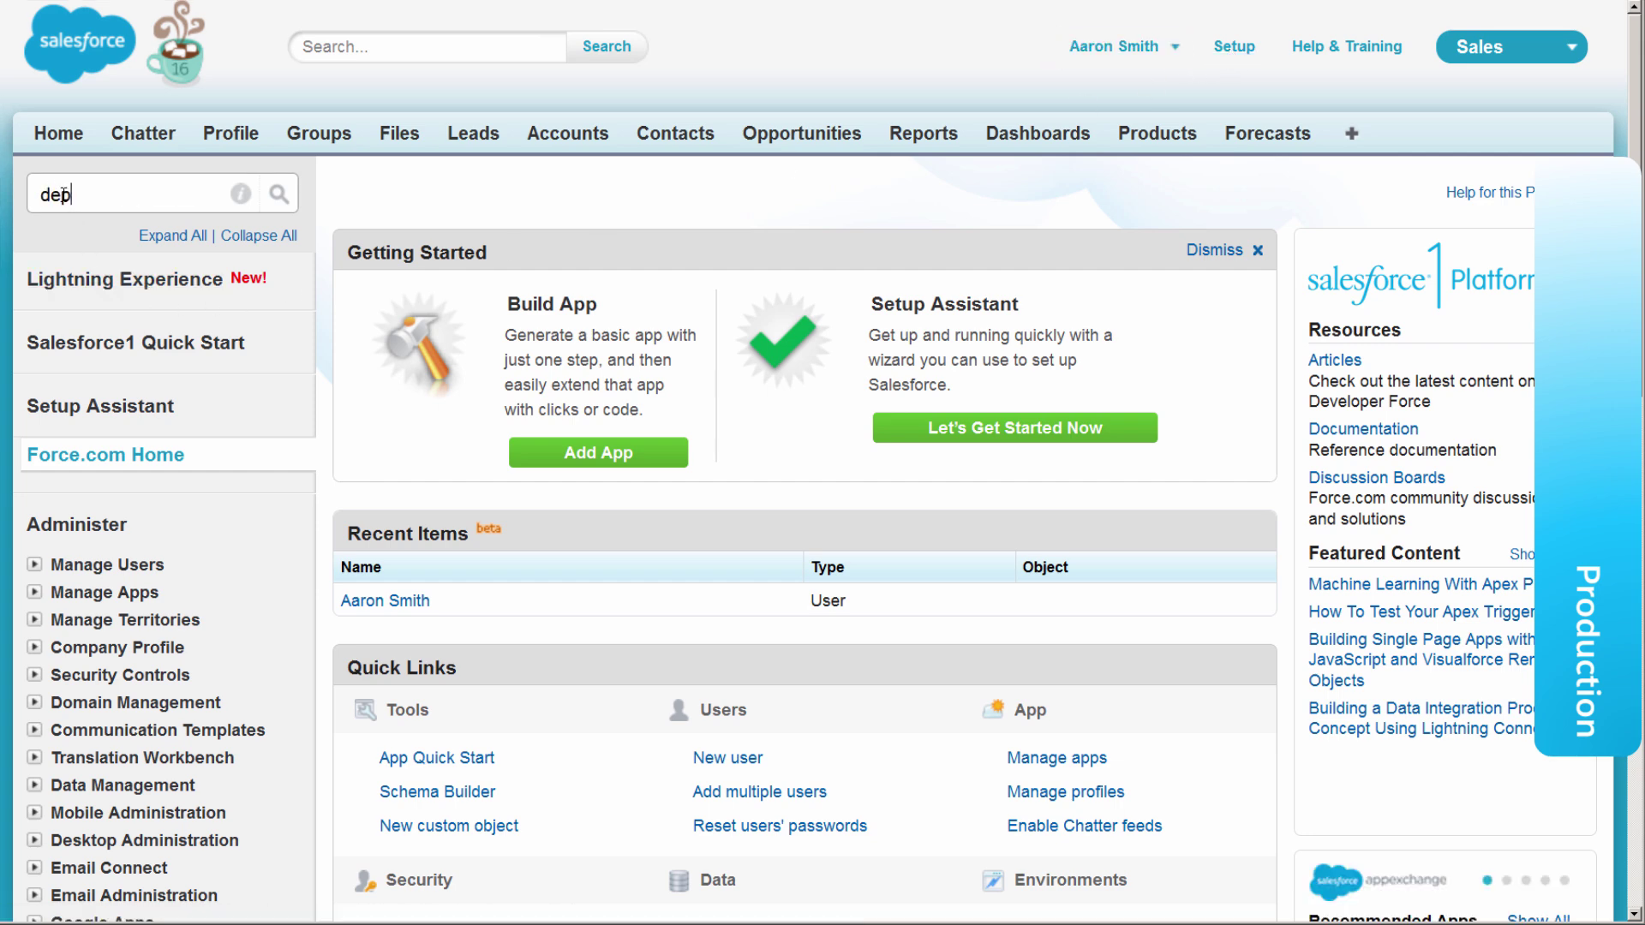
{"action": "type", "text": "loy"}
{"action": "left_click", "coordinate": [101, 348]}
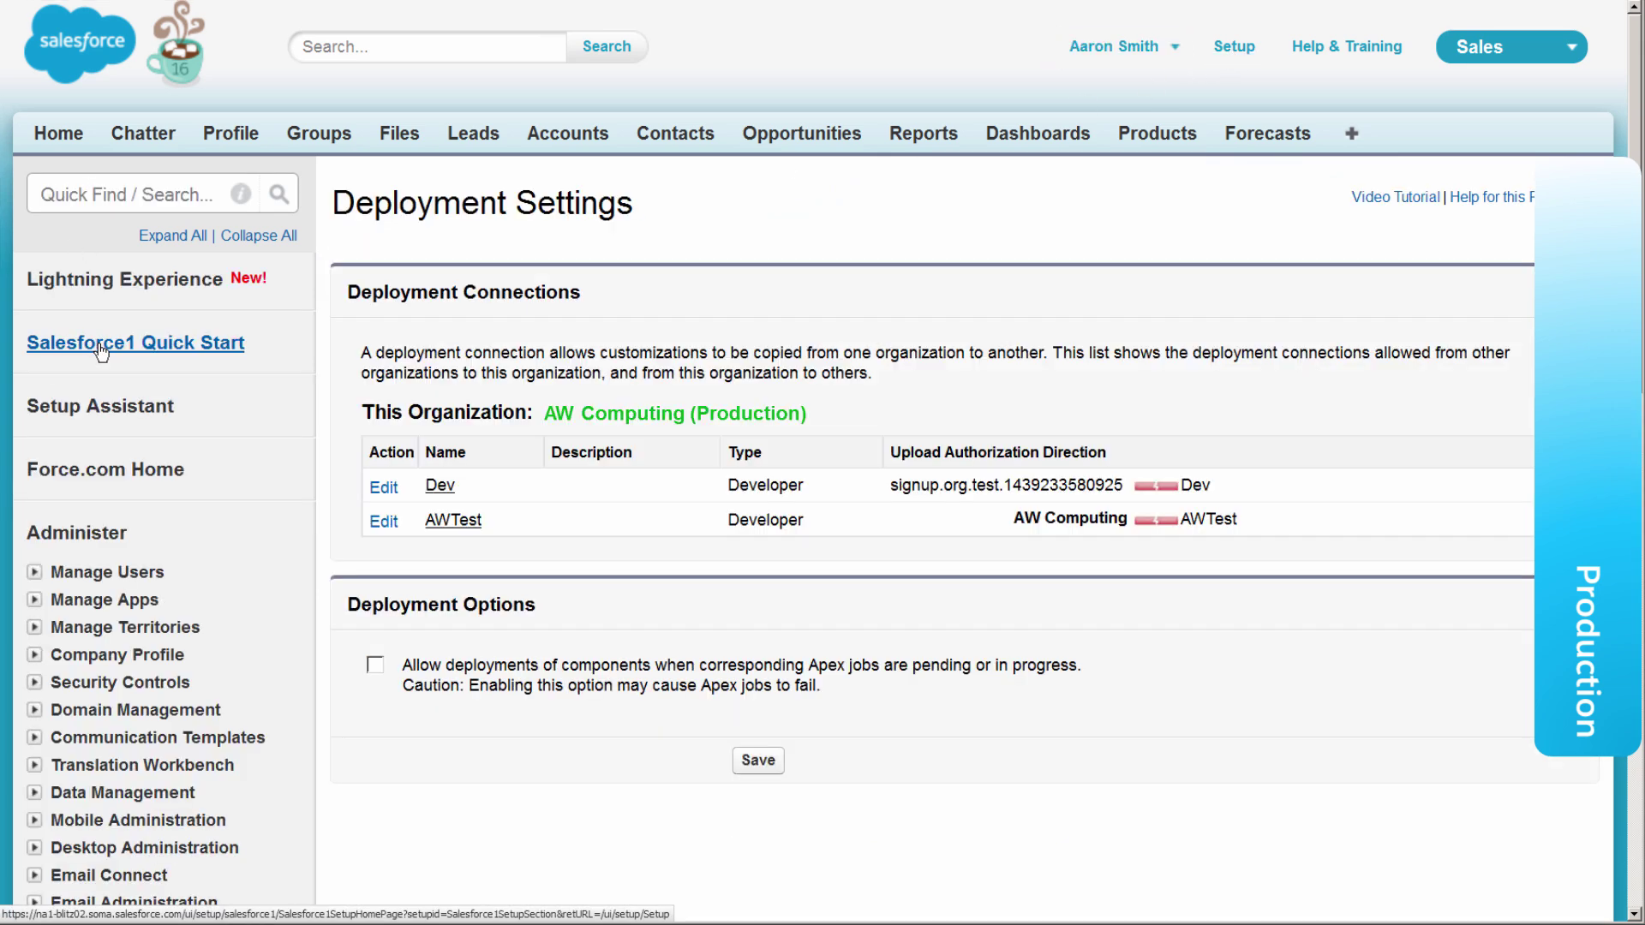
{"action": "left_click", "coordinate": [378, 522]}
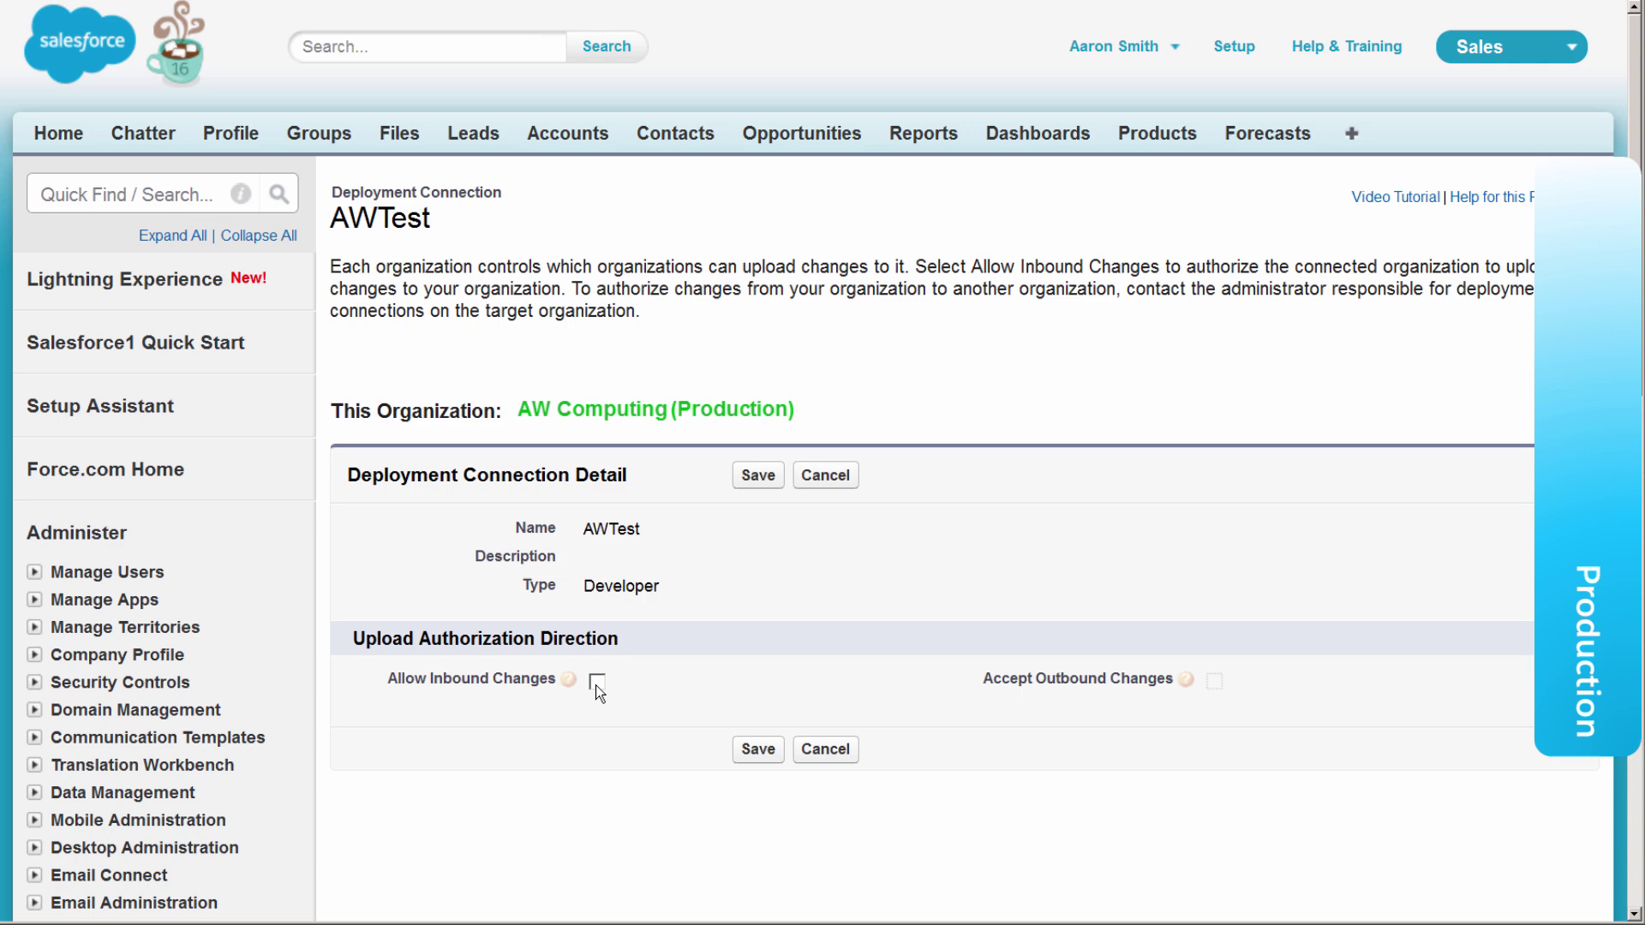
{"action": "left_click", "coordinate": [596, 681]}
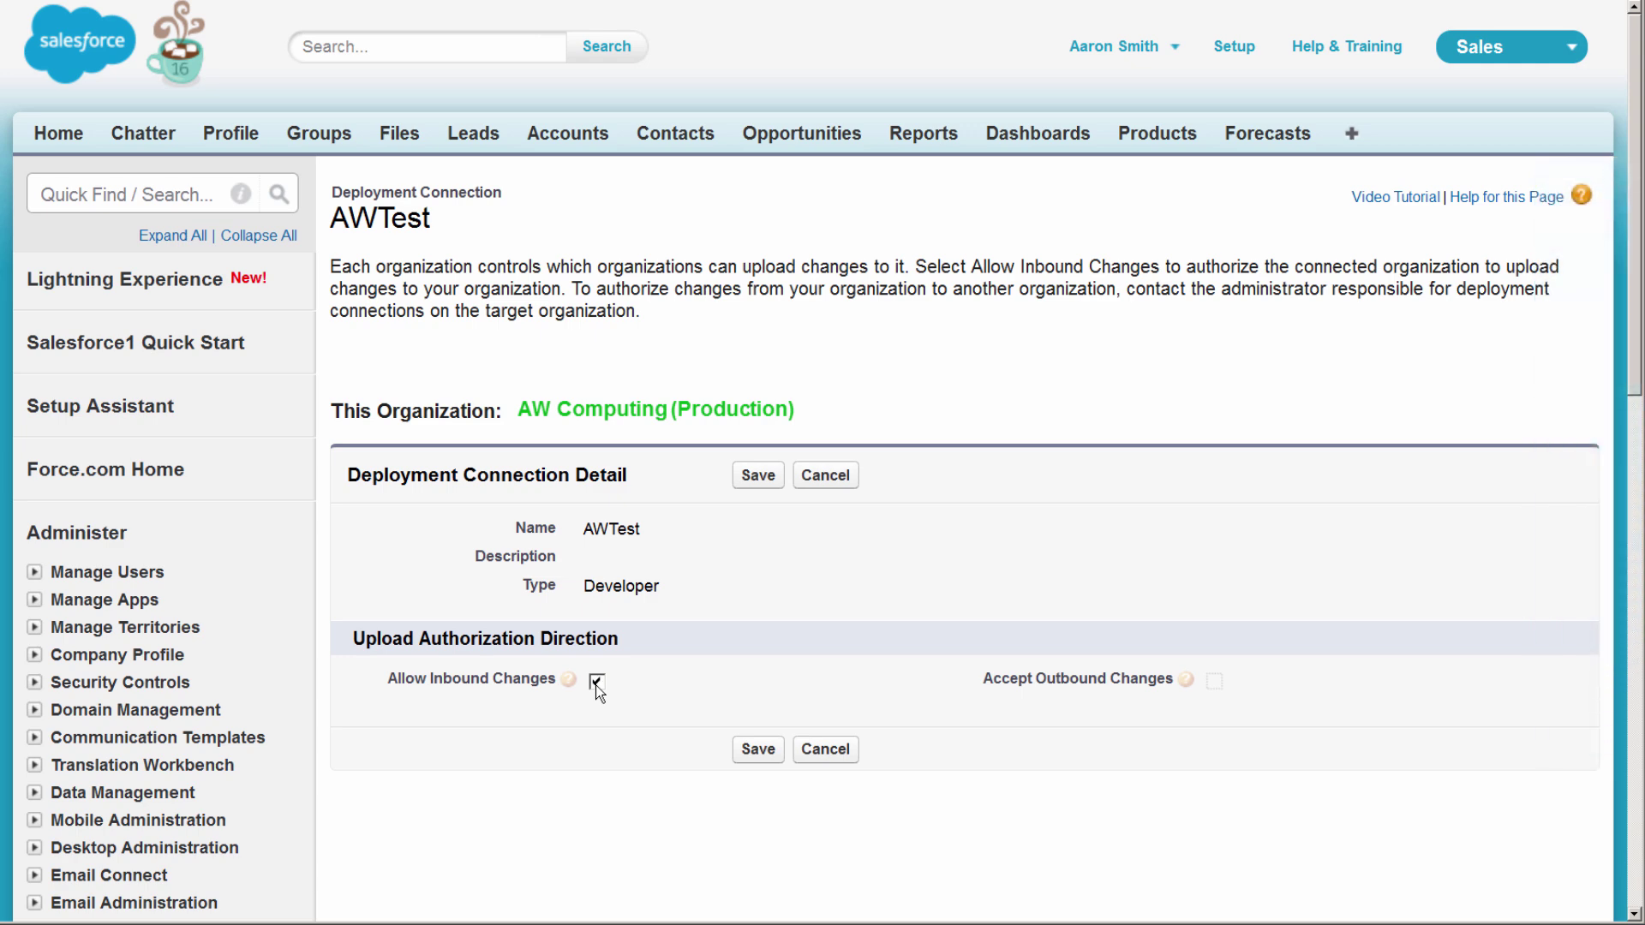
{"action": "left_click", "coordinate": [750, 754]}
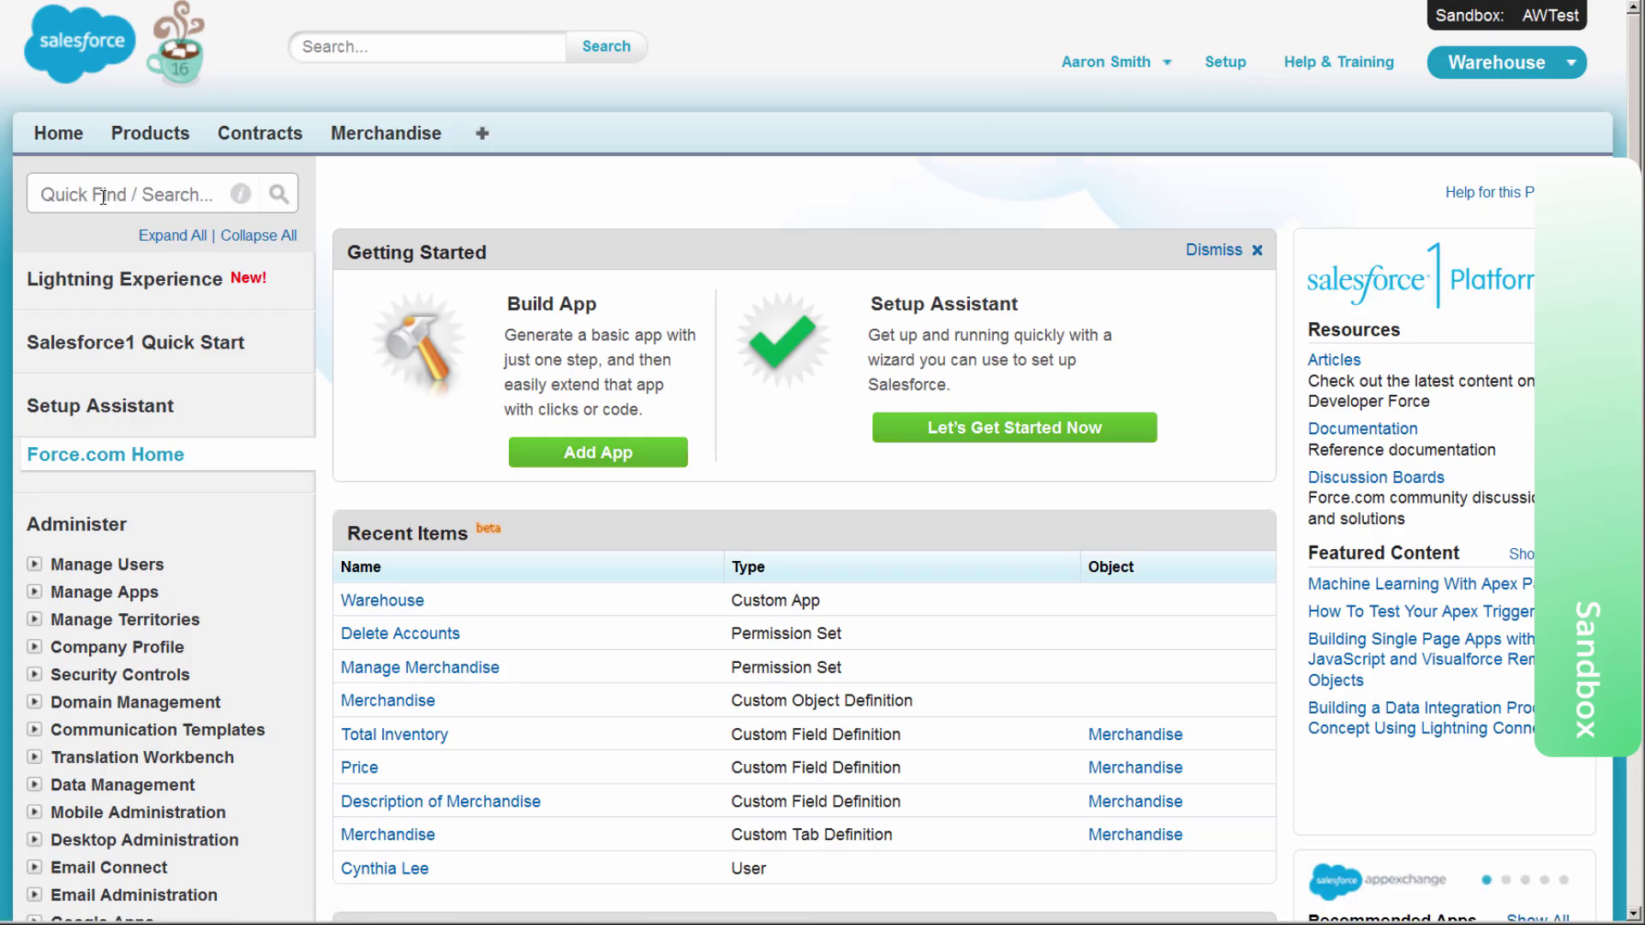
- Create and save the 'warehouse and merchandise' outbound change set, found via Quick Find 'out'
{"action": "left_click", "coordinate": [94, 197]}
{"action": "type", "text": "out"}
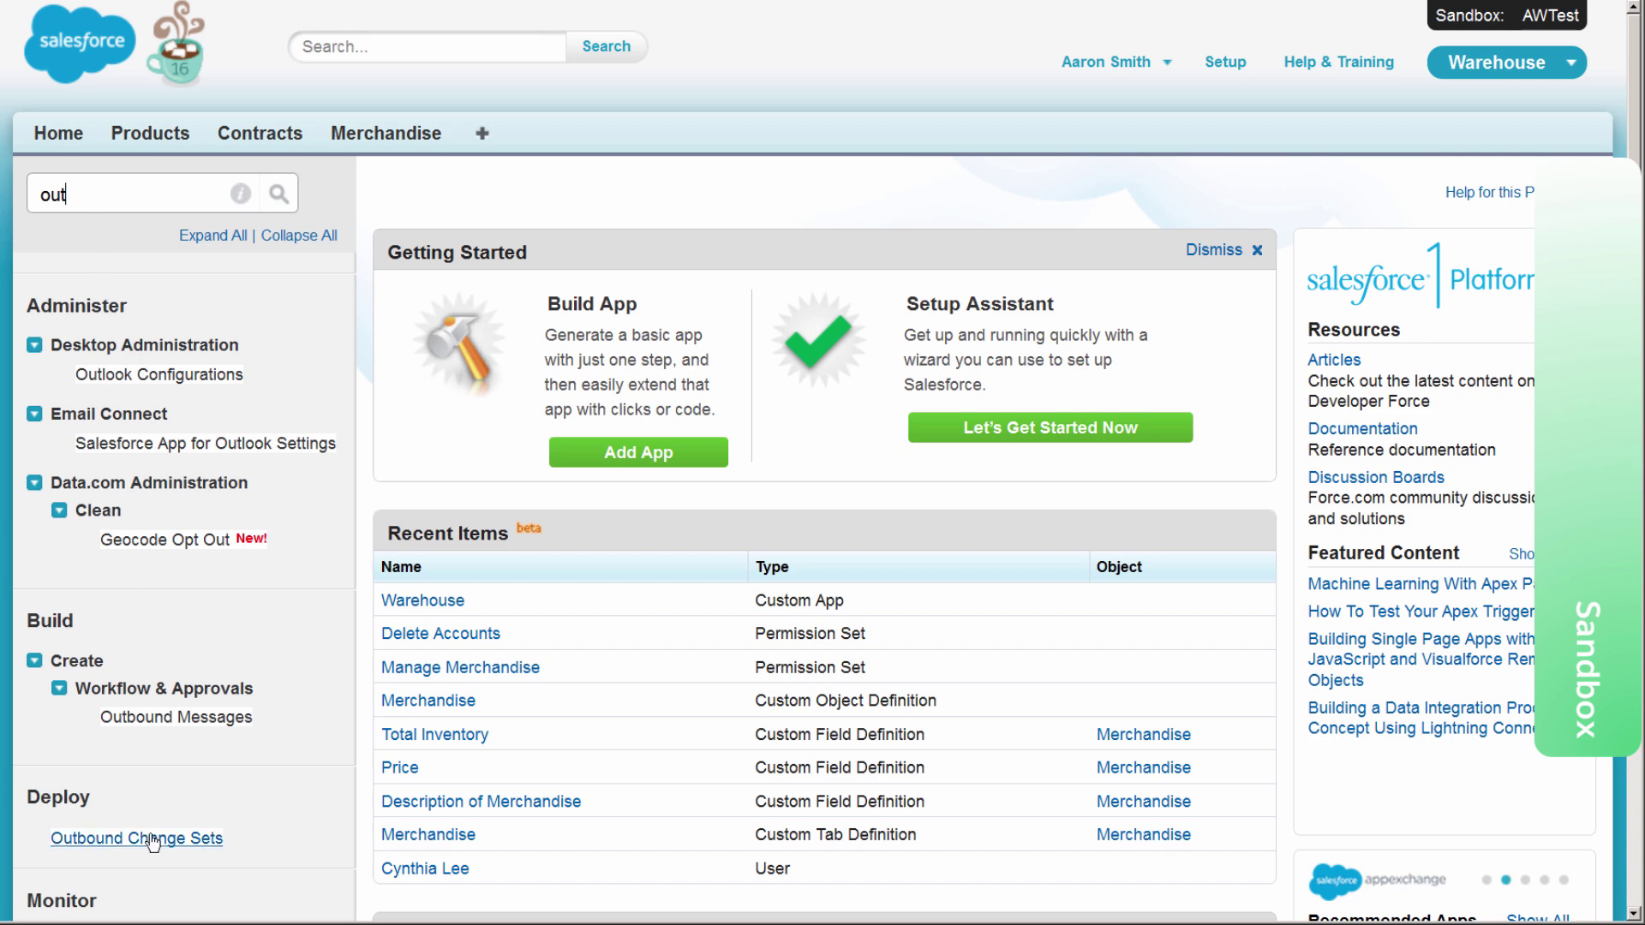
{"action": "left_click", "coordinate": [154, 844]}
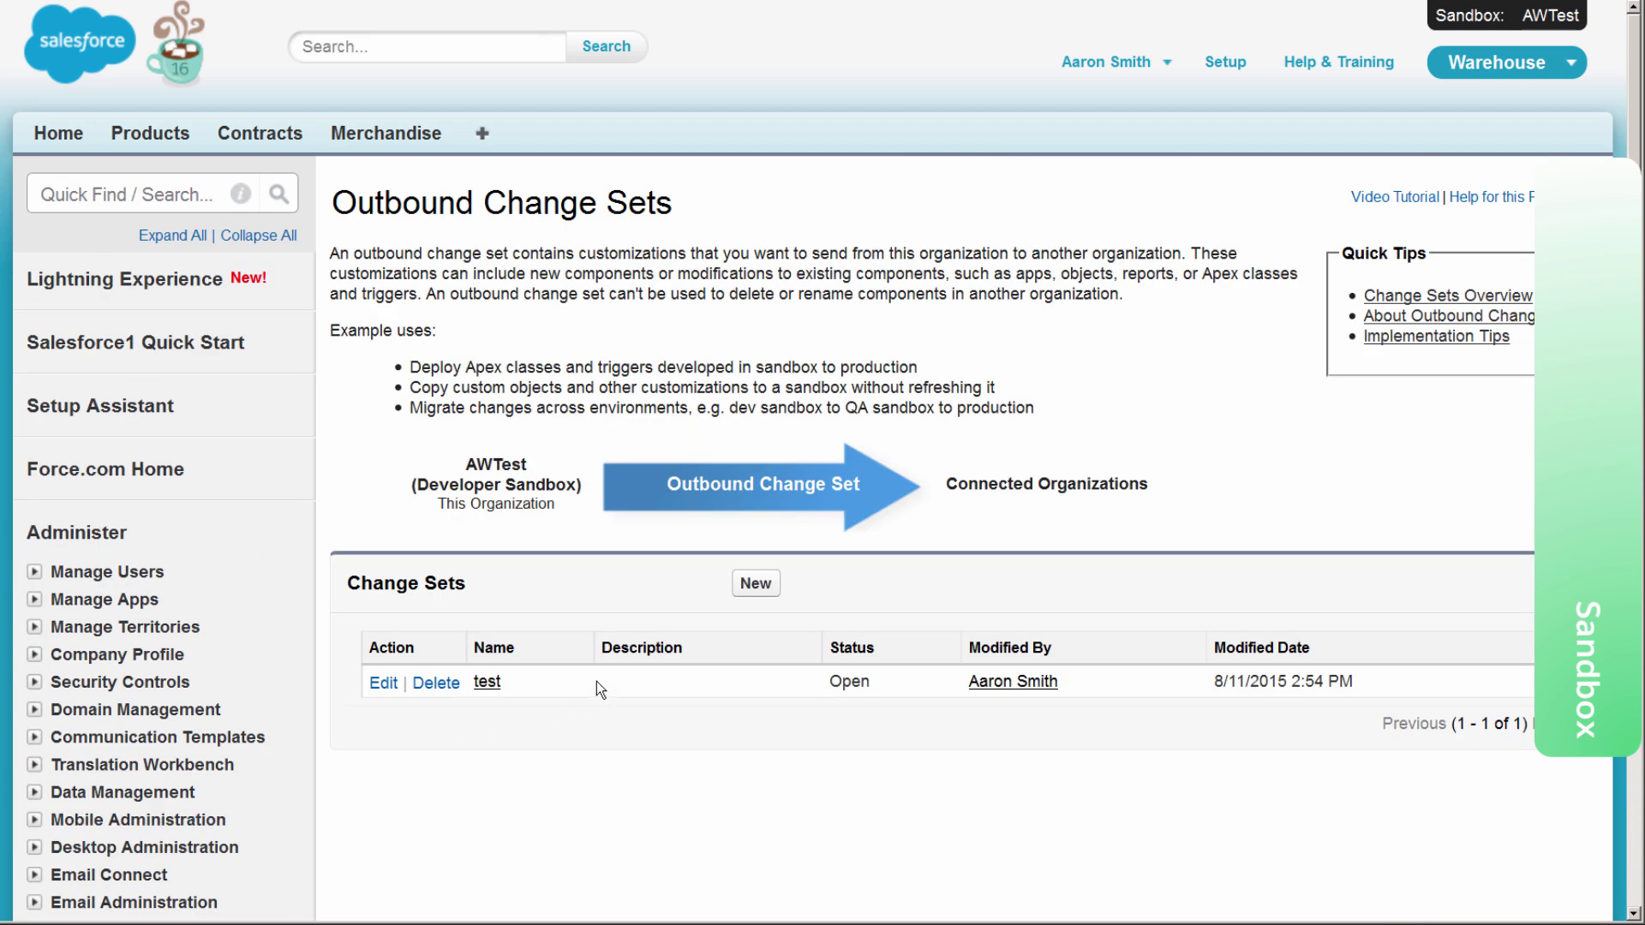
{"action": "left_click", "coordinate": [755, 586]}
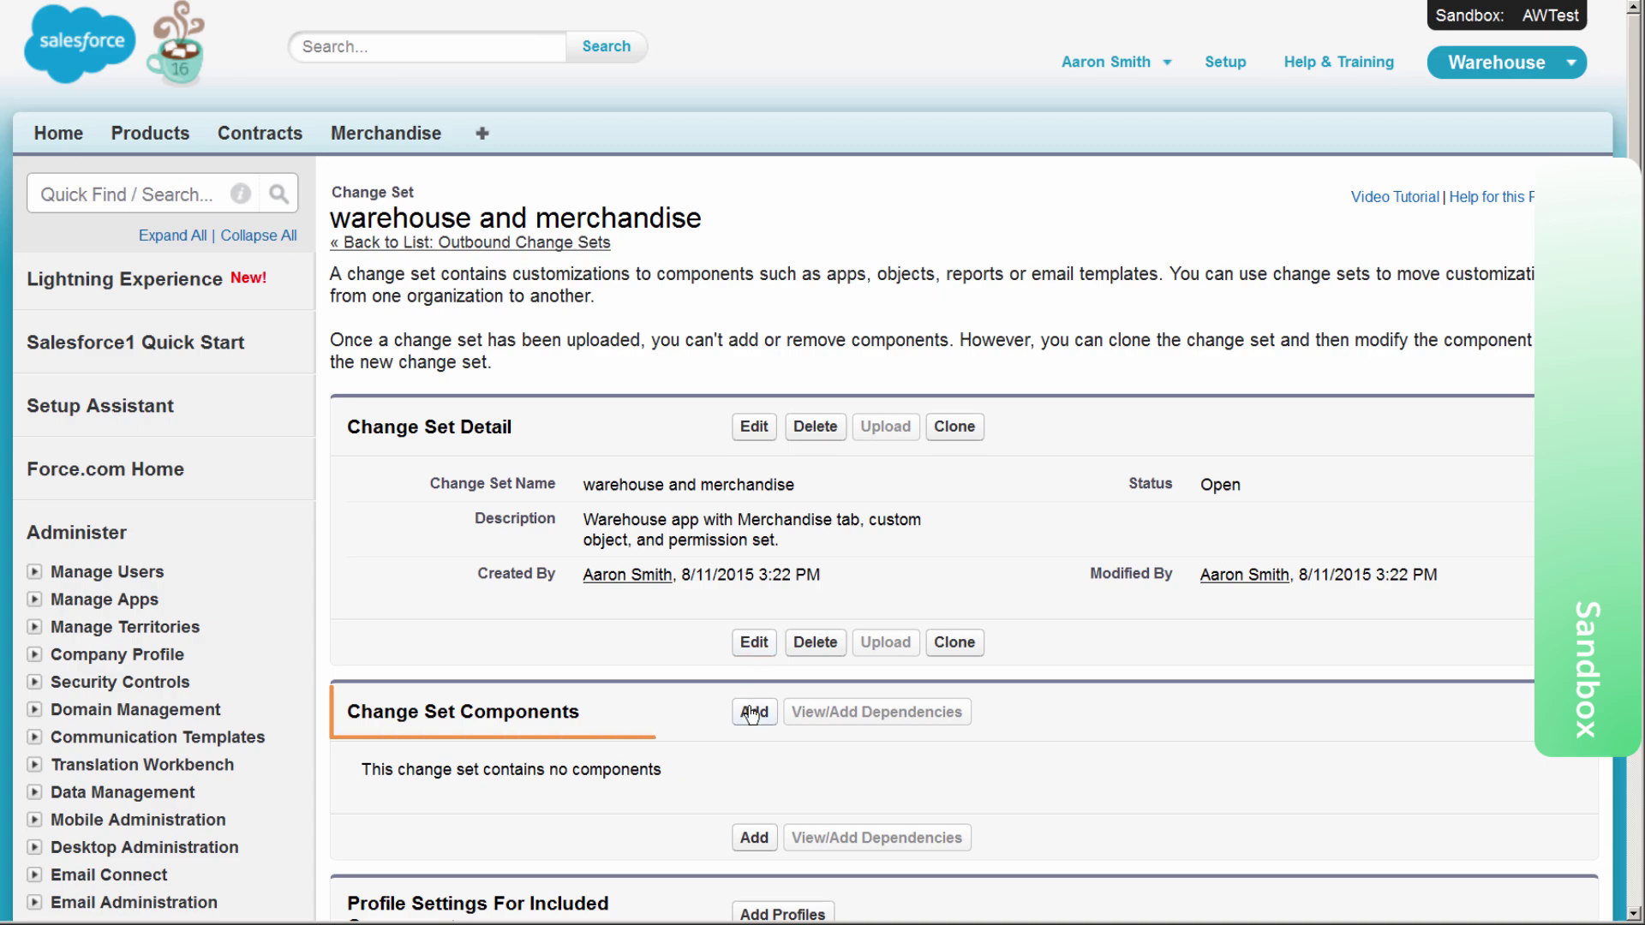
{"action": "left_click", "coordinate": [754, 713]}
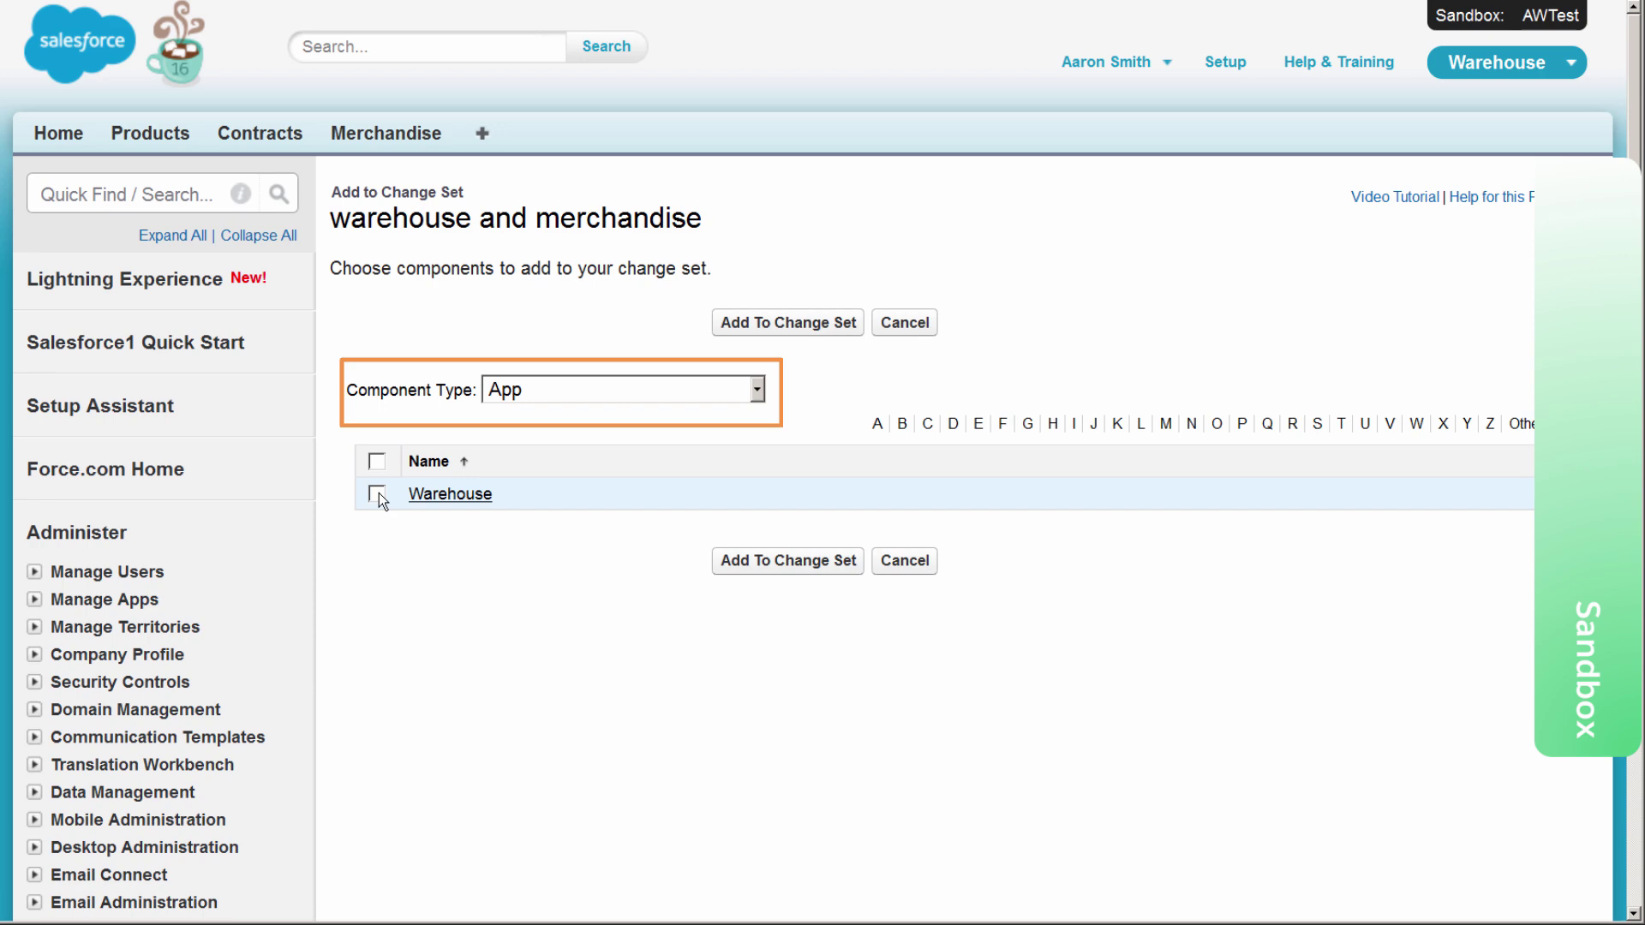
- Add the Warehouse app and the Merchandise custom object to the change set
{"action": "left_click", "coordinate": [747, 562]}
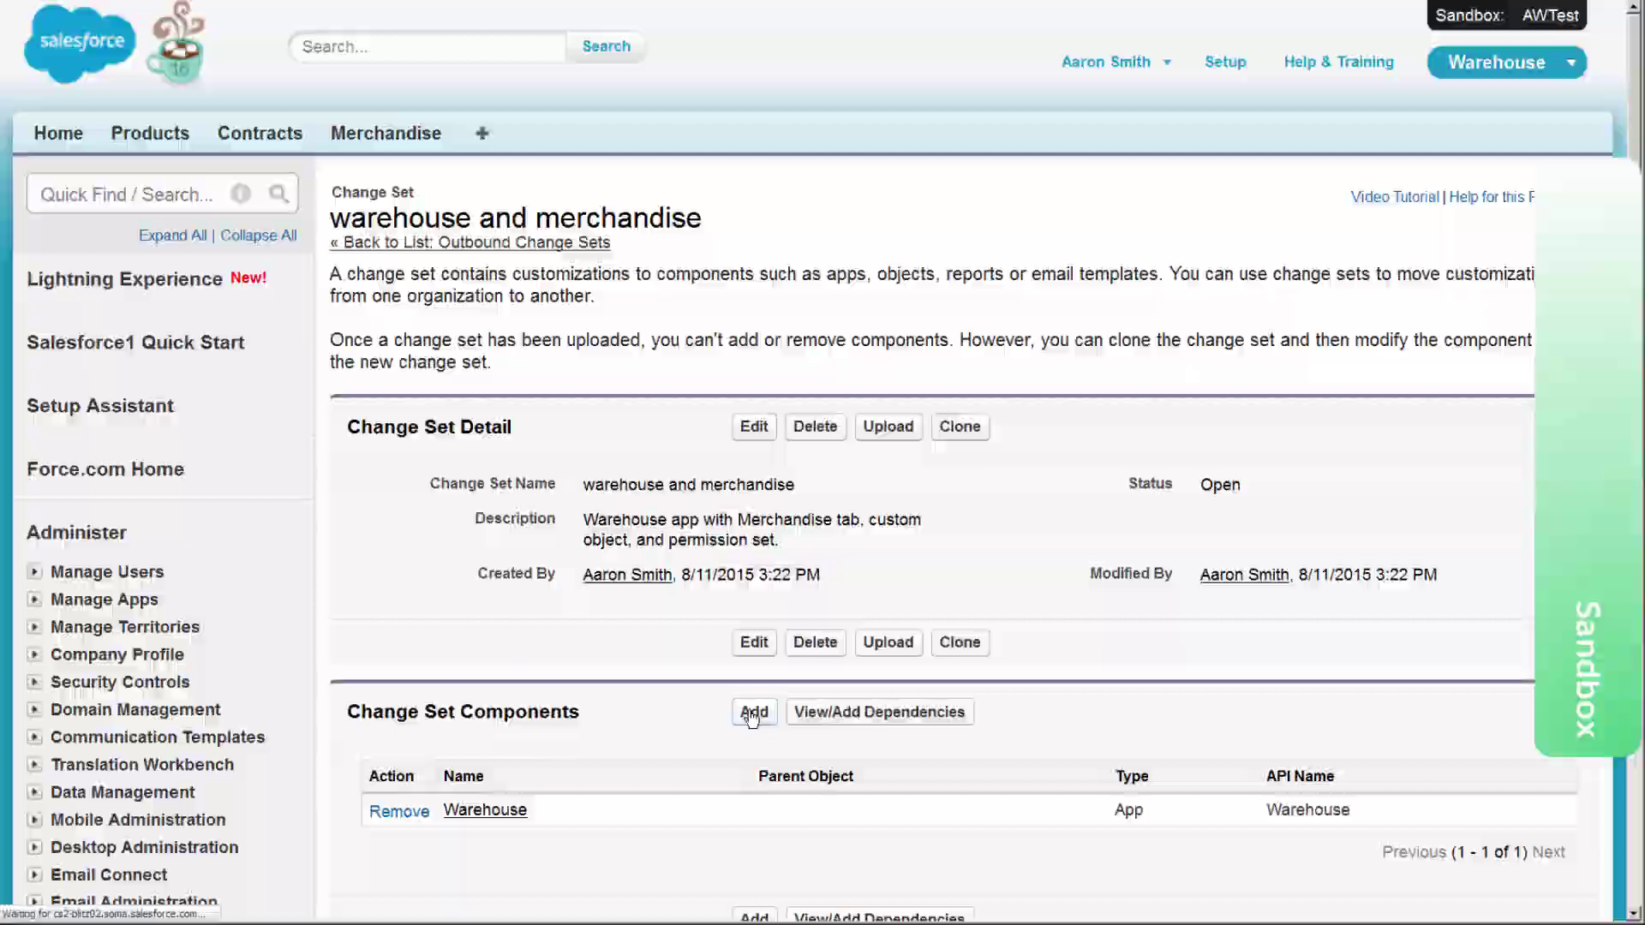
{"action": "left_click", "coordinate": [751, 709]}
{"action": "left_click", "coordinate": [758, 394]}
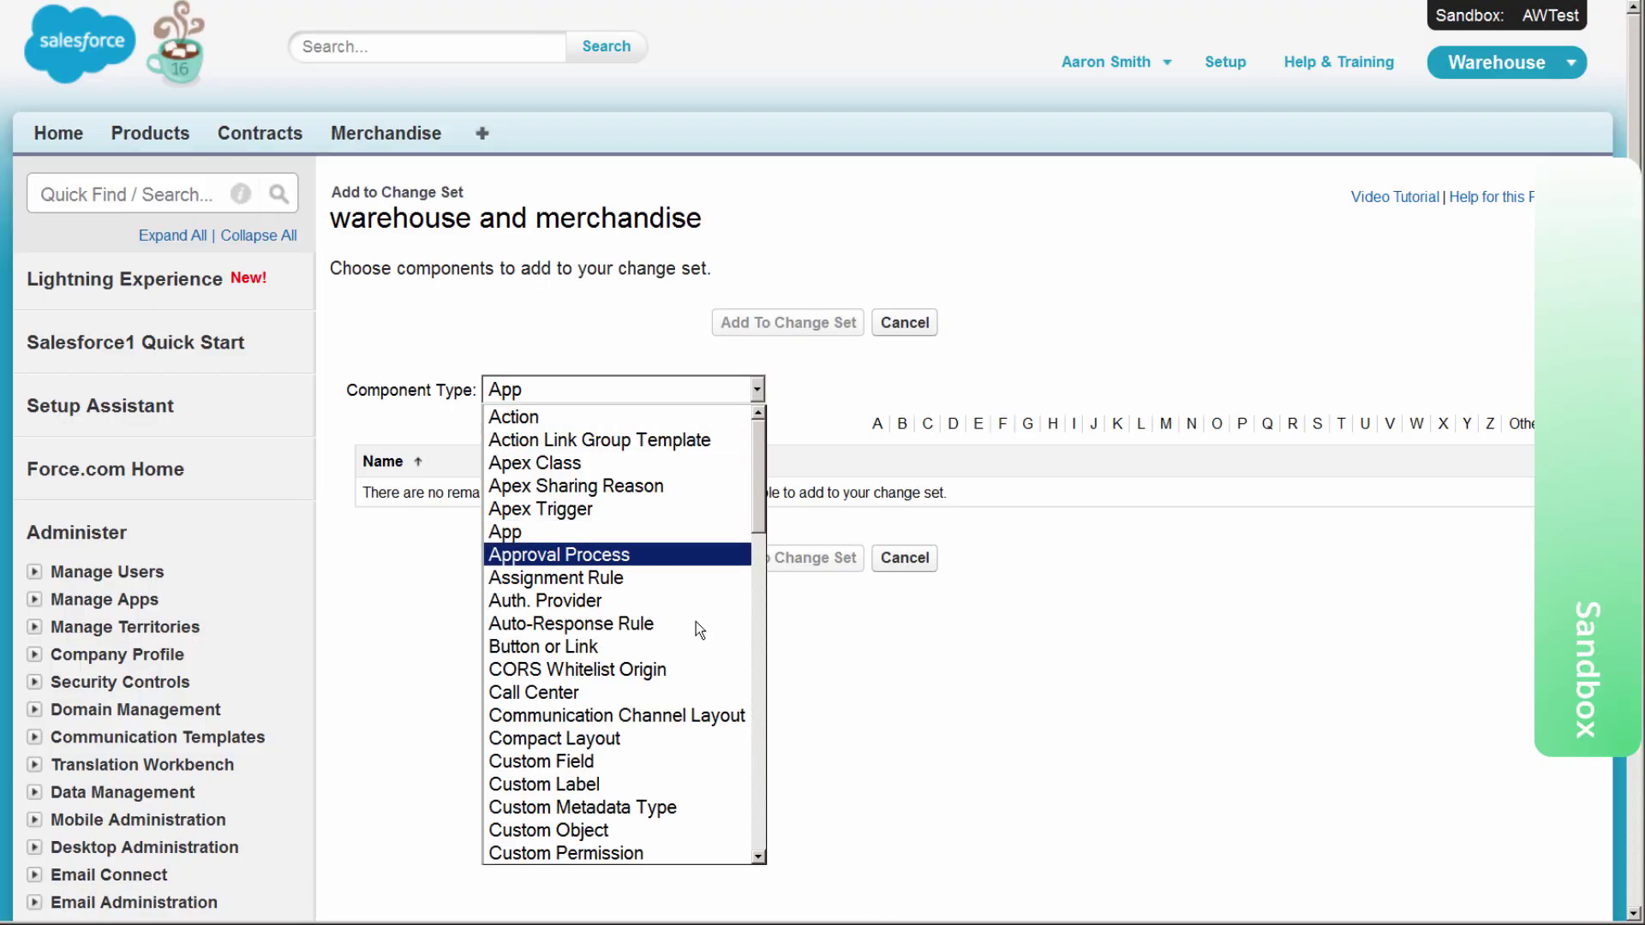
{"action": "left_click", "coordinate": [671, 825]}
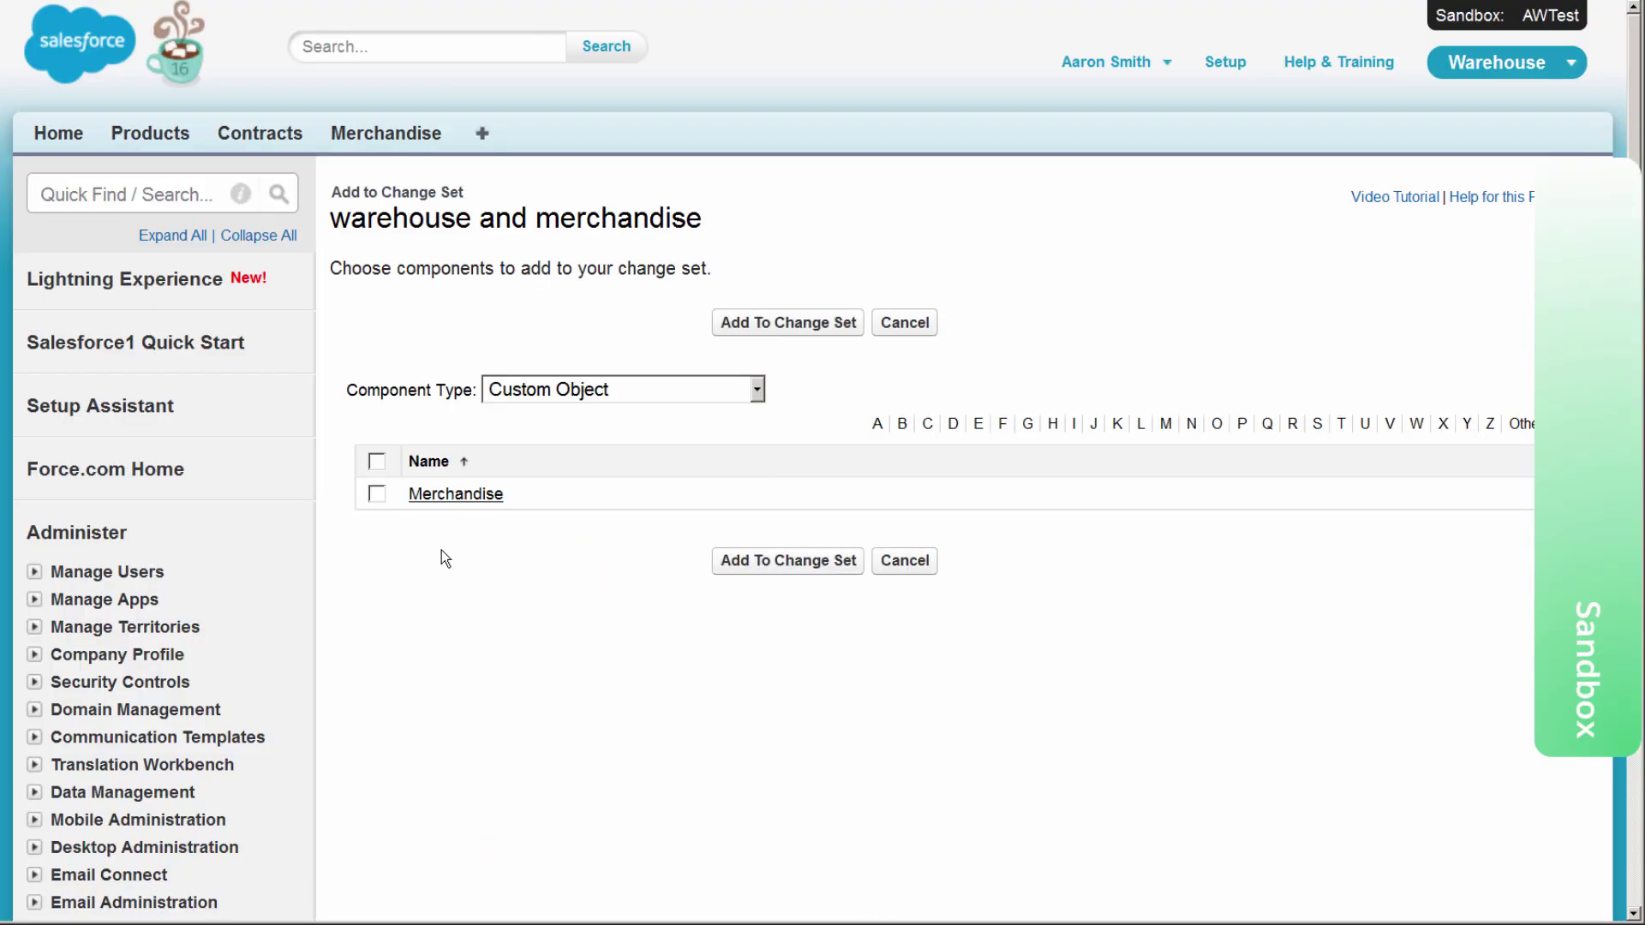
{"action": "left_click", "coordinate": [730, 563]}
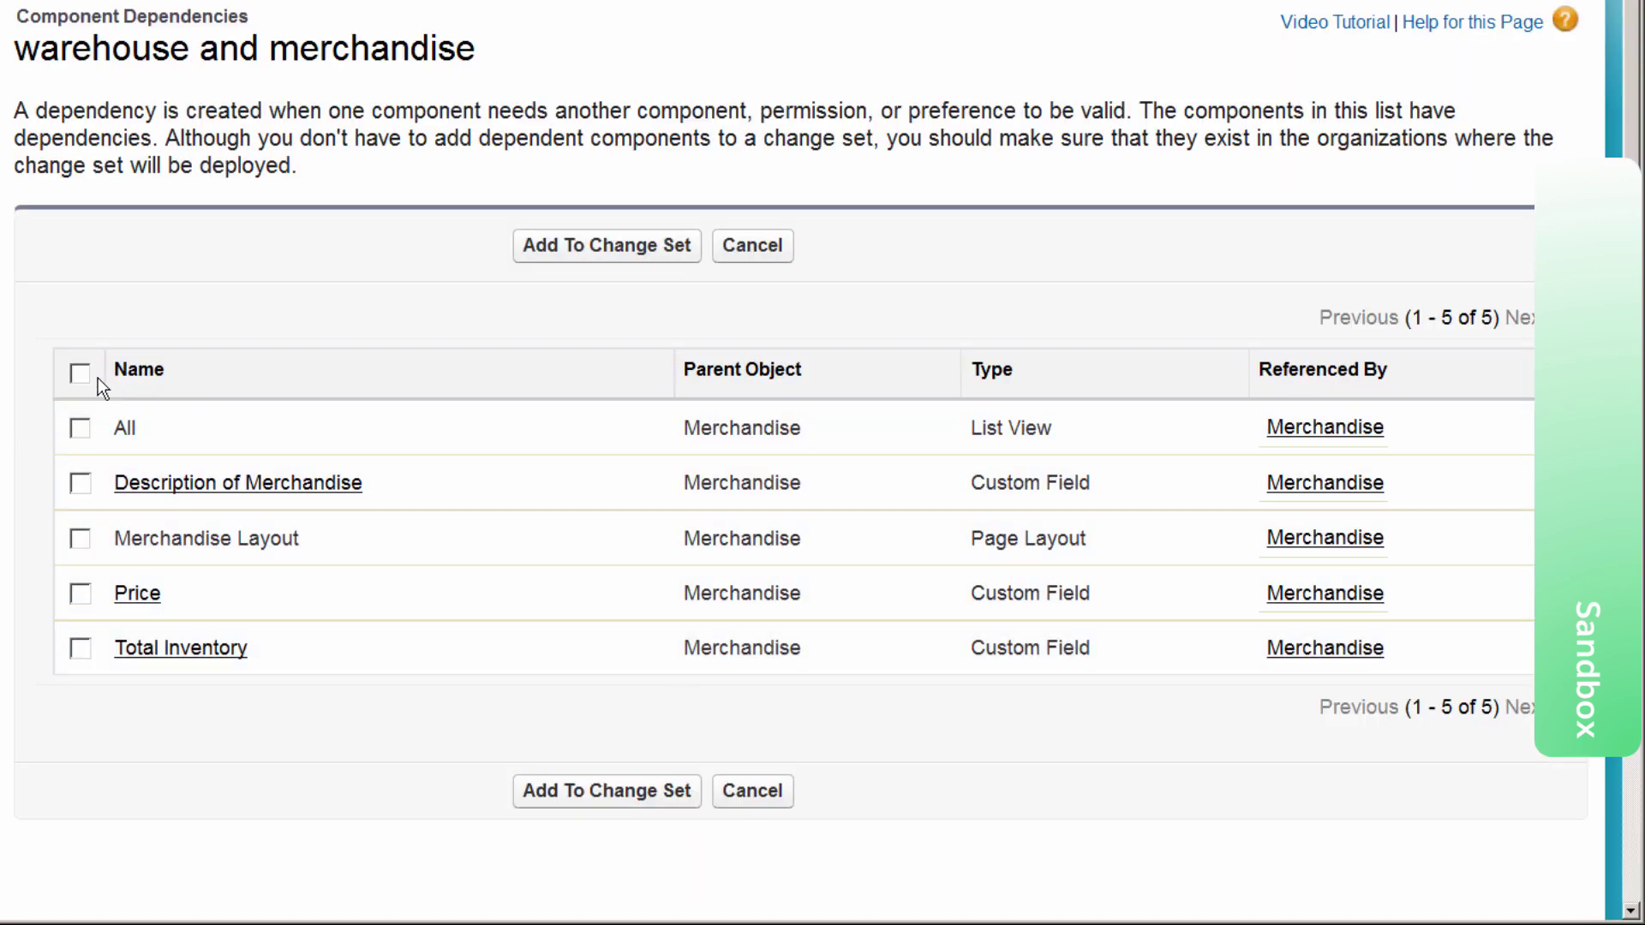
- Add all five Merchandise dependencies and scroll down to Profile Settings For Included Components
{"action": "left_click", "coordinate": [79, 374]}
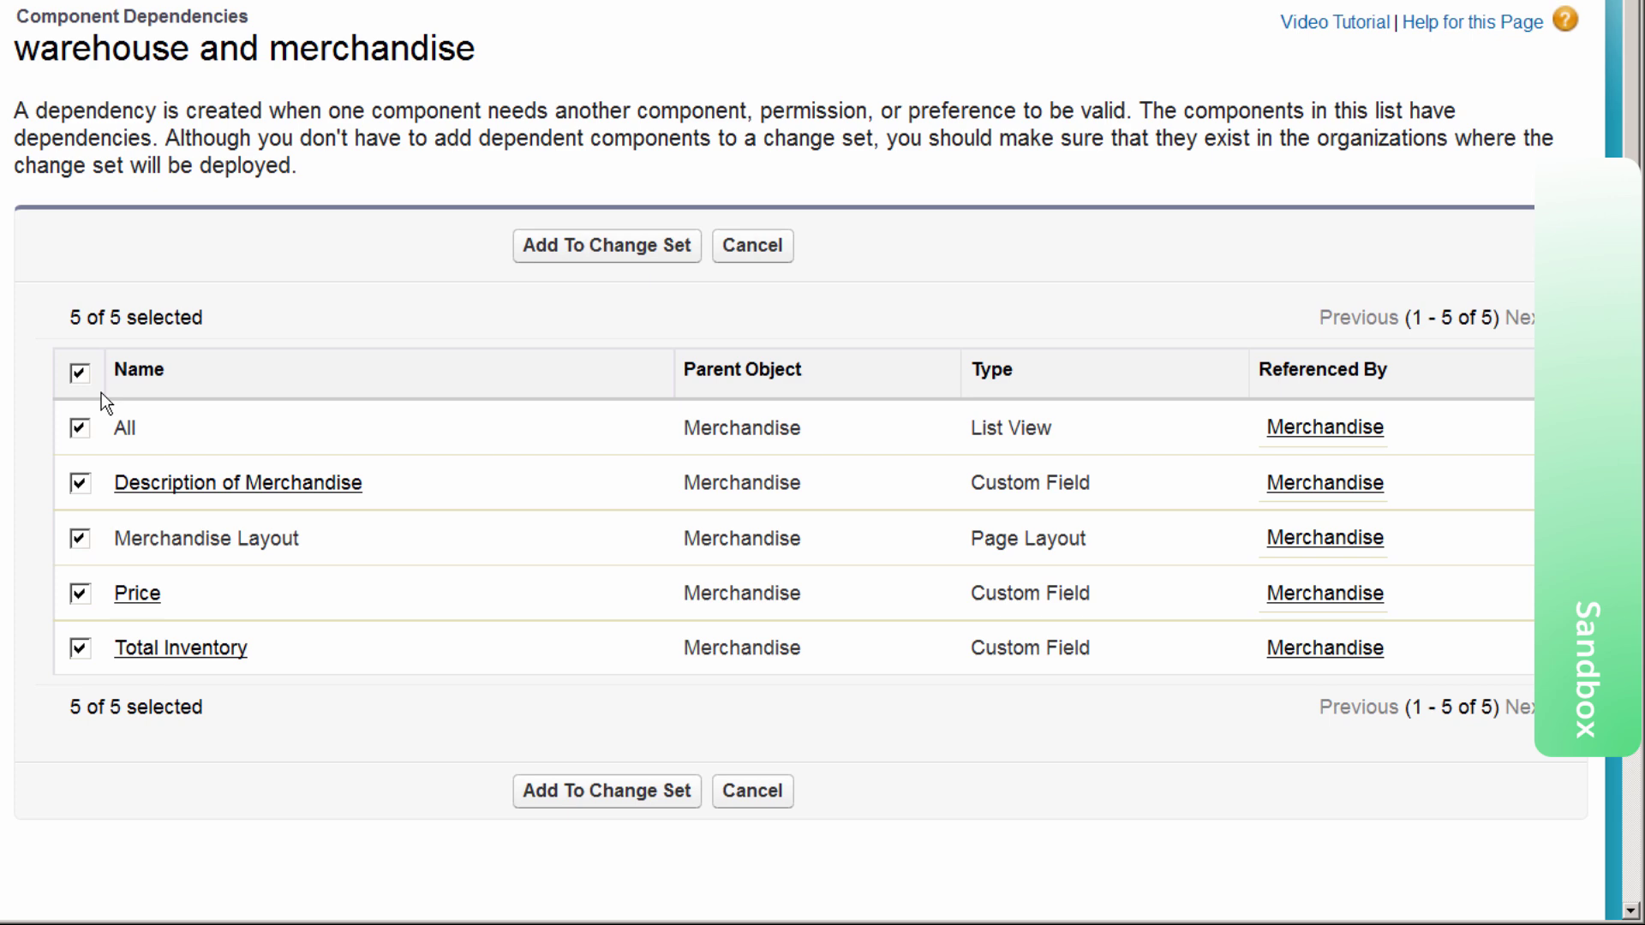
{"action": "left_click", "coordinate": [561, 251]}
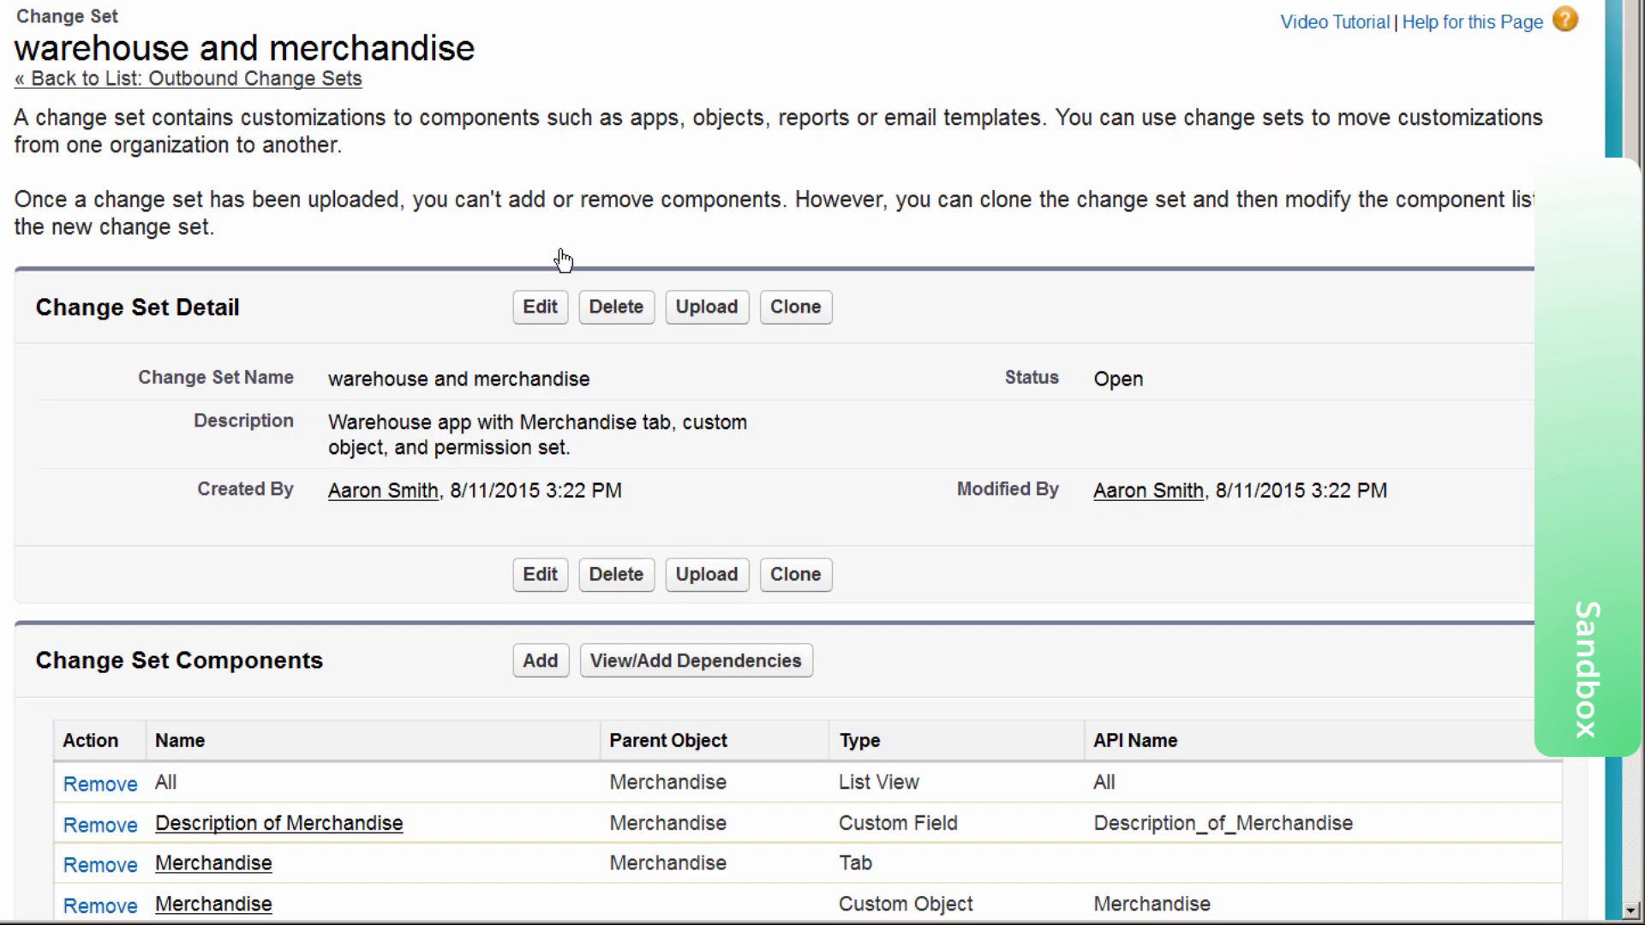
{"action": "scroll", "coordinate": [561, 257], "scroll_direction": "down", "scroll_amount": 1}
{"action": "scroll", "coordinate": [559, 257], "scroll_direction": "down", "scroll_amount": 5}
{"action": "scroll", "coordinate": [558, 257], "scroll_direction": "down", "scroll_amount": 1}
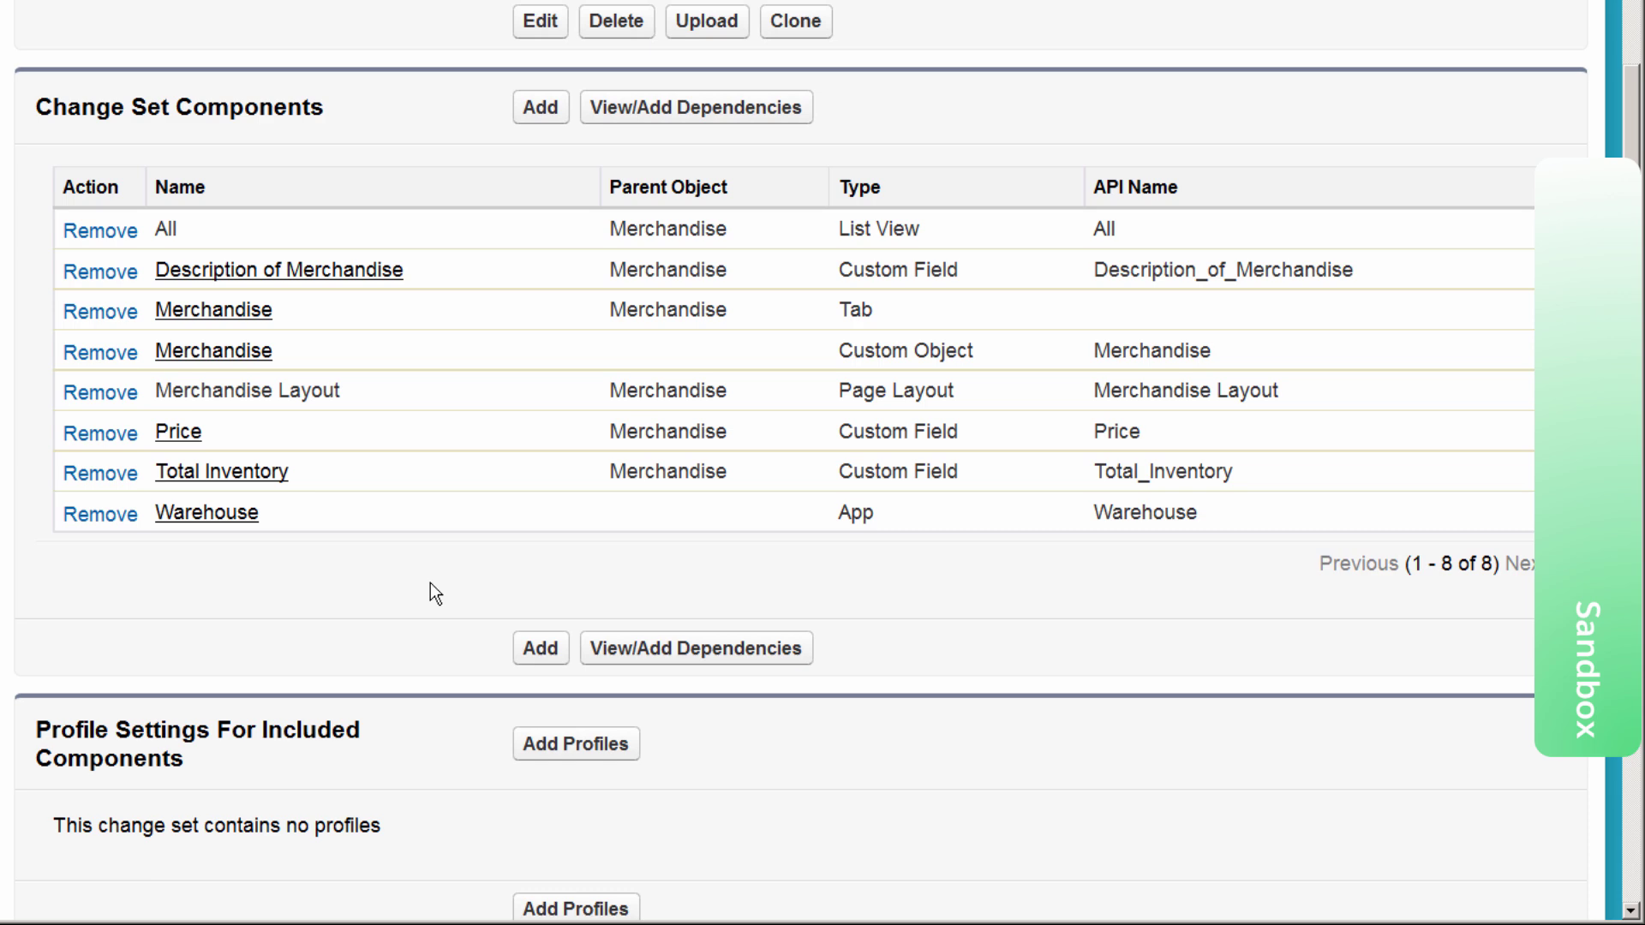
{"action": "scroll", "coordinate": [430, 583], "scroll_direction": "down", "scroll_amount": 2}
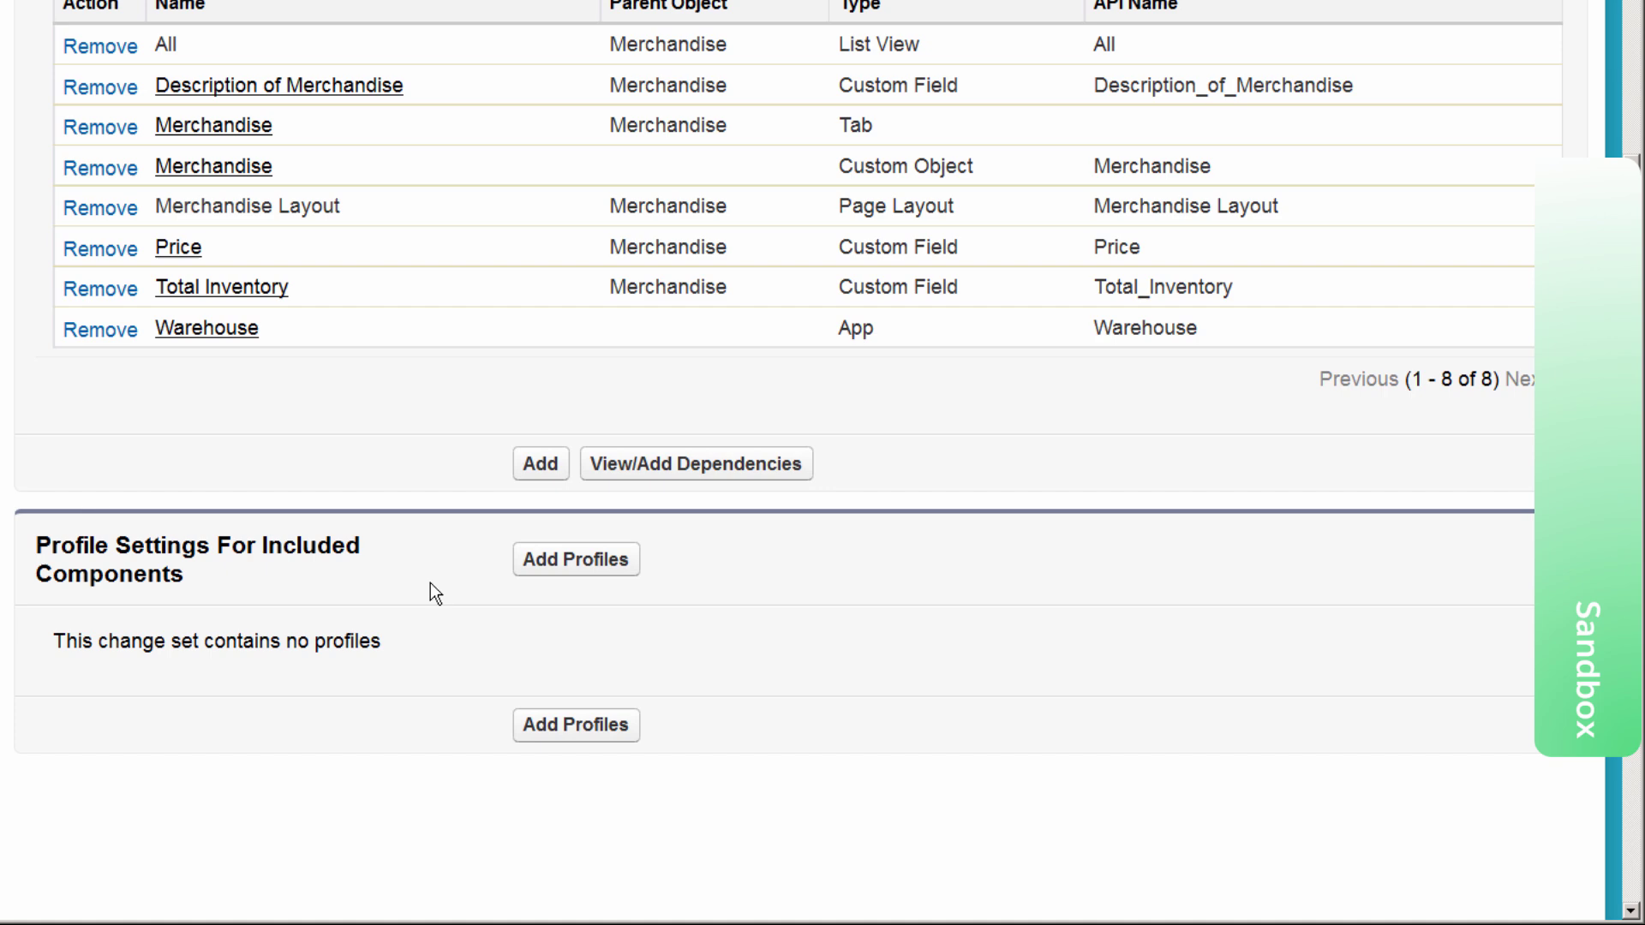
- Add Contract Manager and System Administrator profile settings to the change set
{"action": "left_click", "coordinate": [542, 567]}
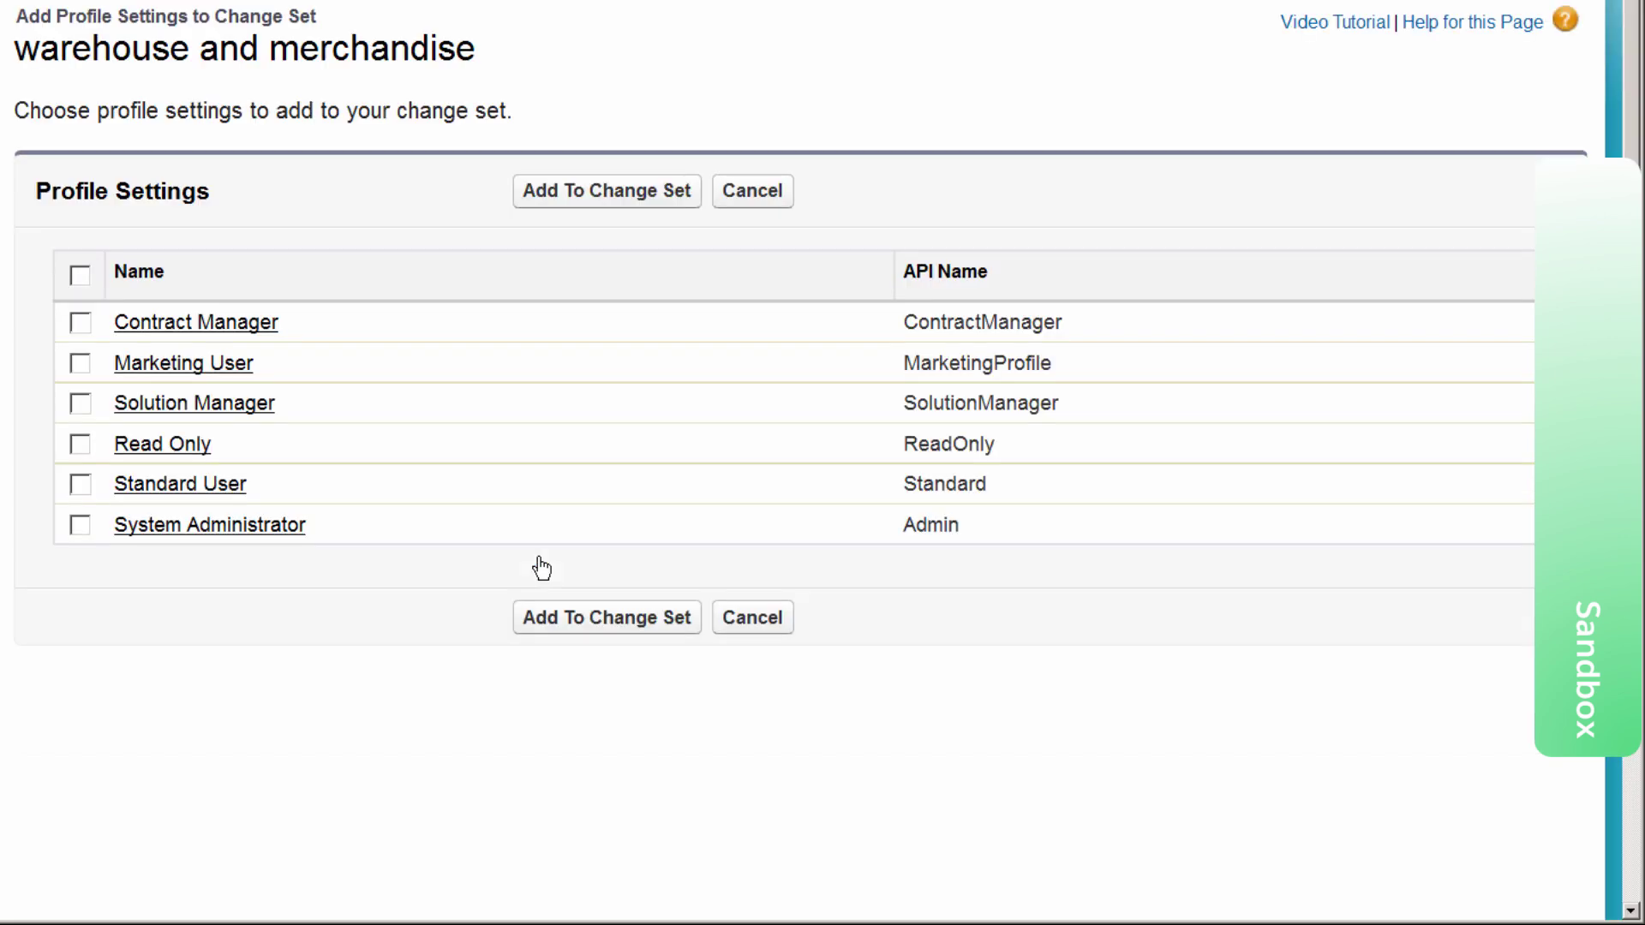
{"action": "left_click", "coordinate": [85, 523]}
{"action": "left_click", "coordinate": [79, 322]}
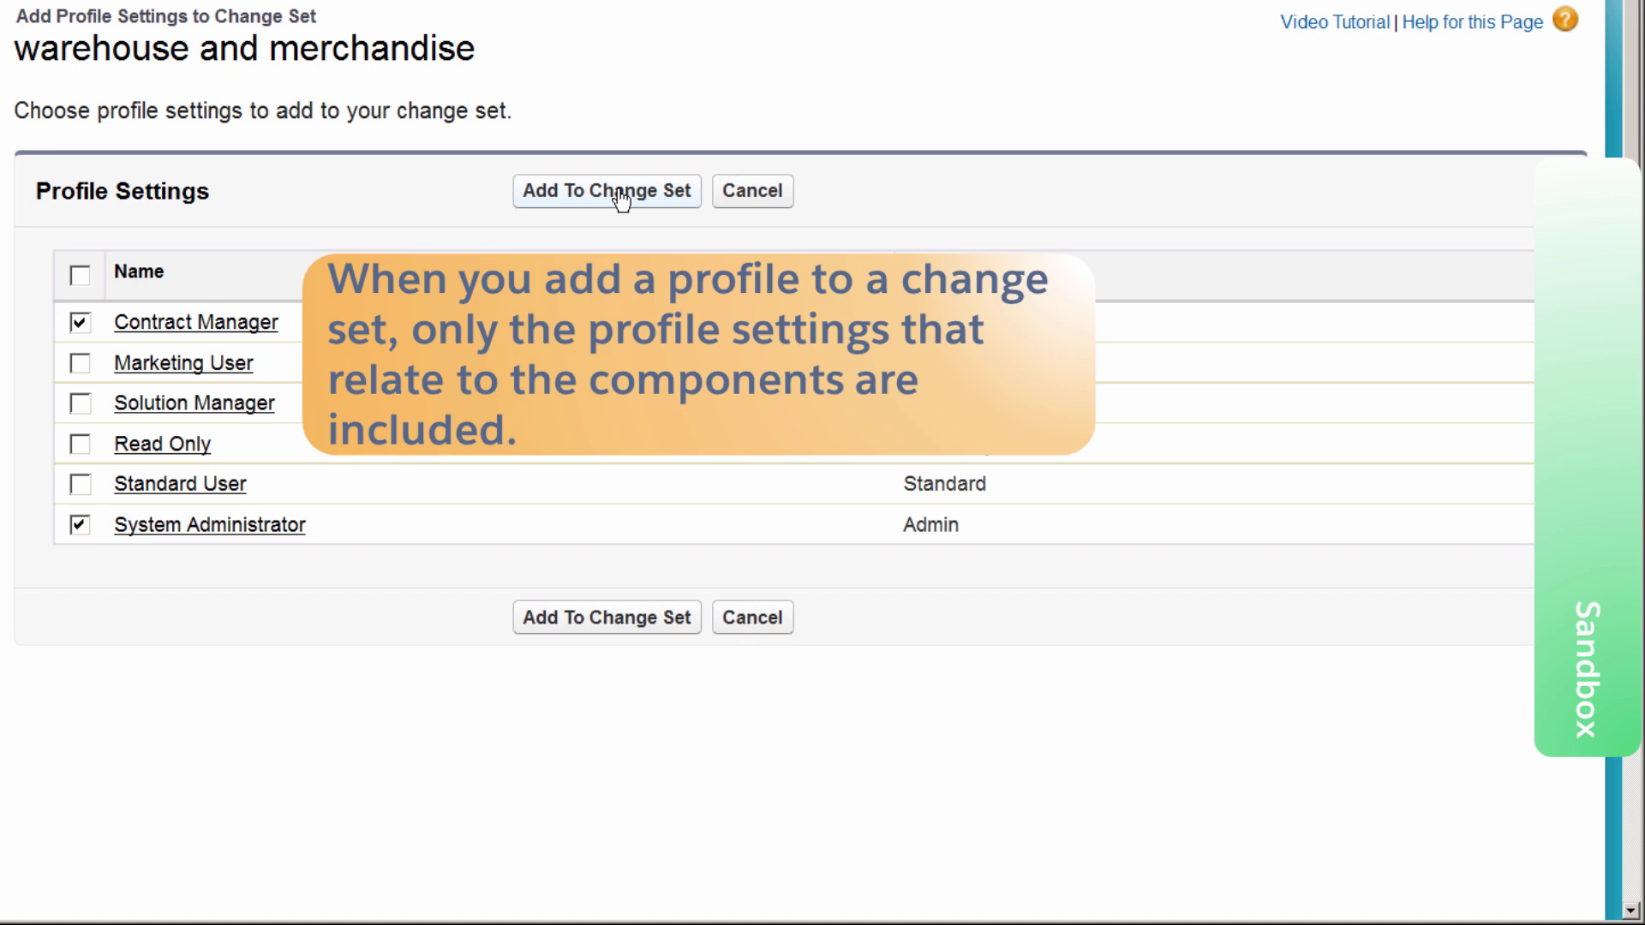
{"action": "left_click", "coordinate": [622, 199]}
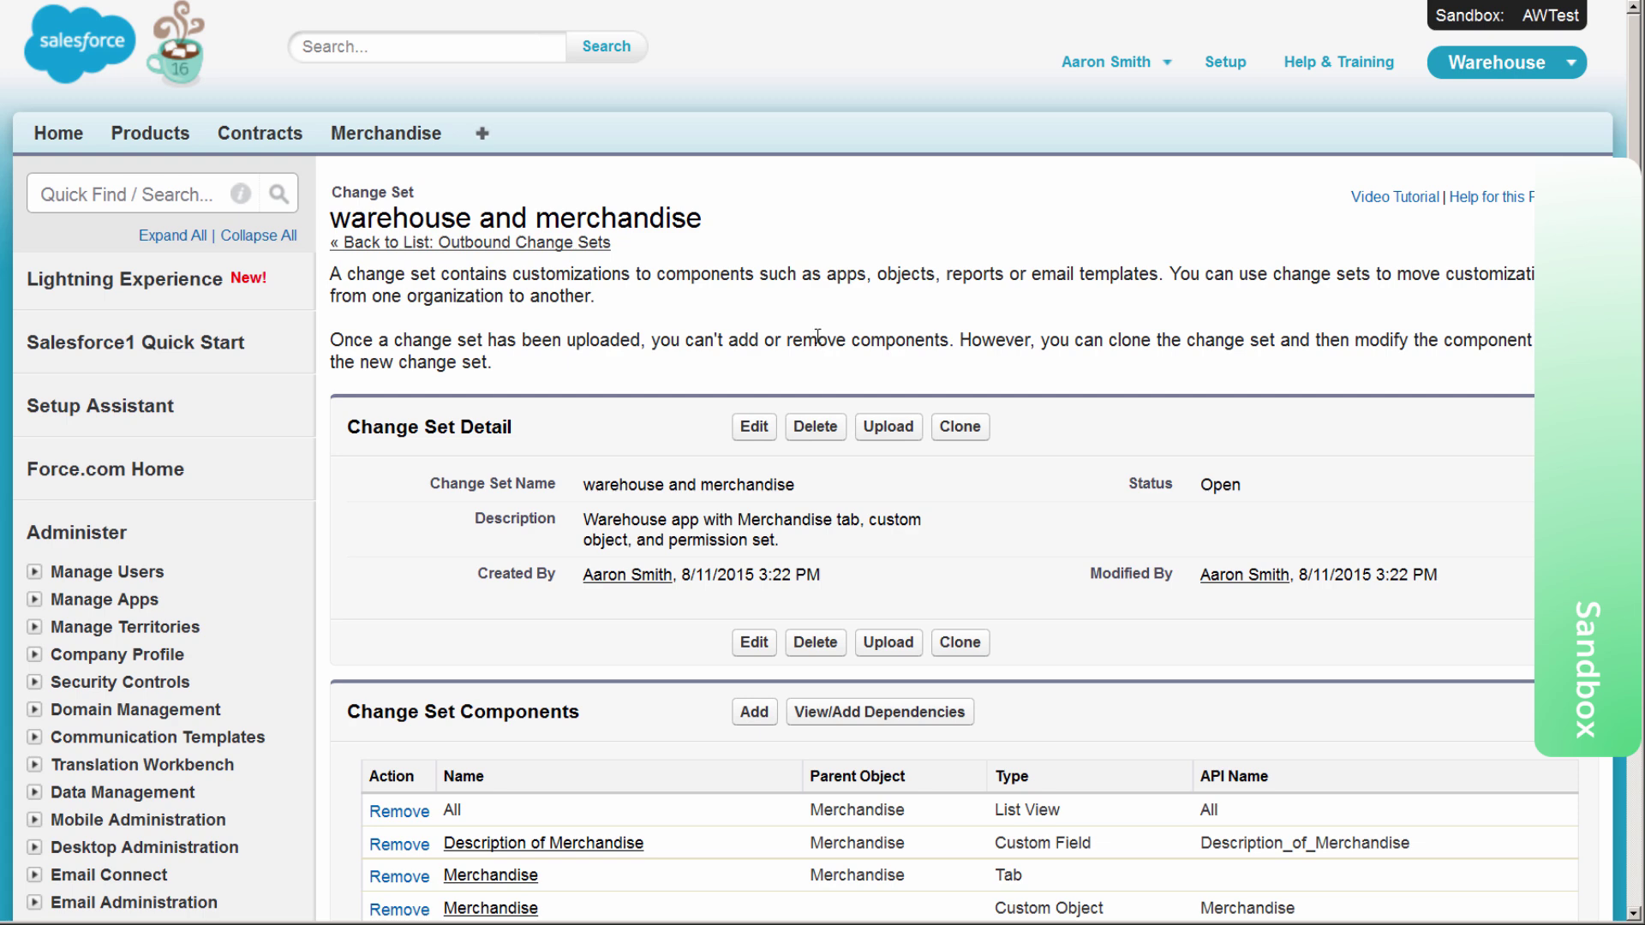
- Add the Manage_Merchandise permission set as a component of the change set
{"action": "left_click", "coordinate": [742, 718]}
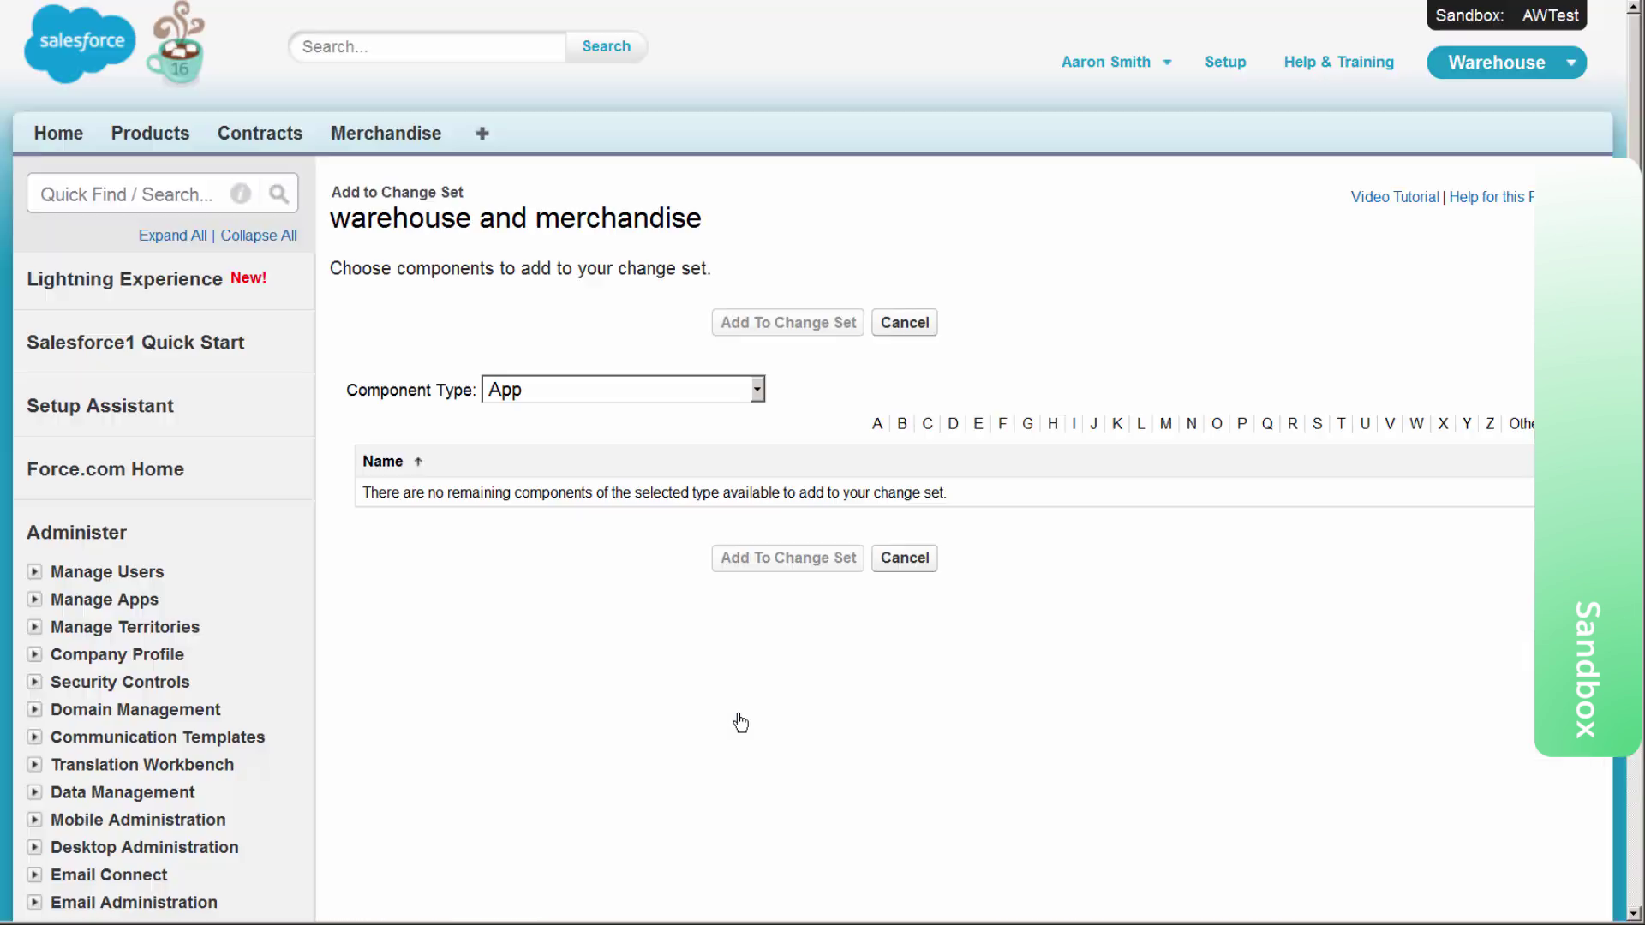
{"action": "left_click", "coordinate": [754, 389]}
{"action": "mouse_move", "coordinate": [752, 440]}
{"action": "left_mouse_down"}
{"action": "mouse_move", "coordinate": [764, 646]}
{"action": "mouse_move", "coordinate": [713, 644]}
{"action": "left_mouse_up"}
{"action": "left_click", "coordinate": [617, 576]}
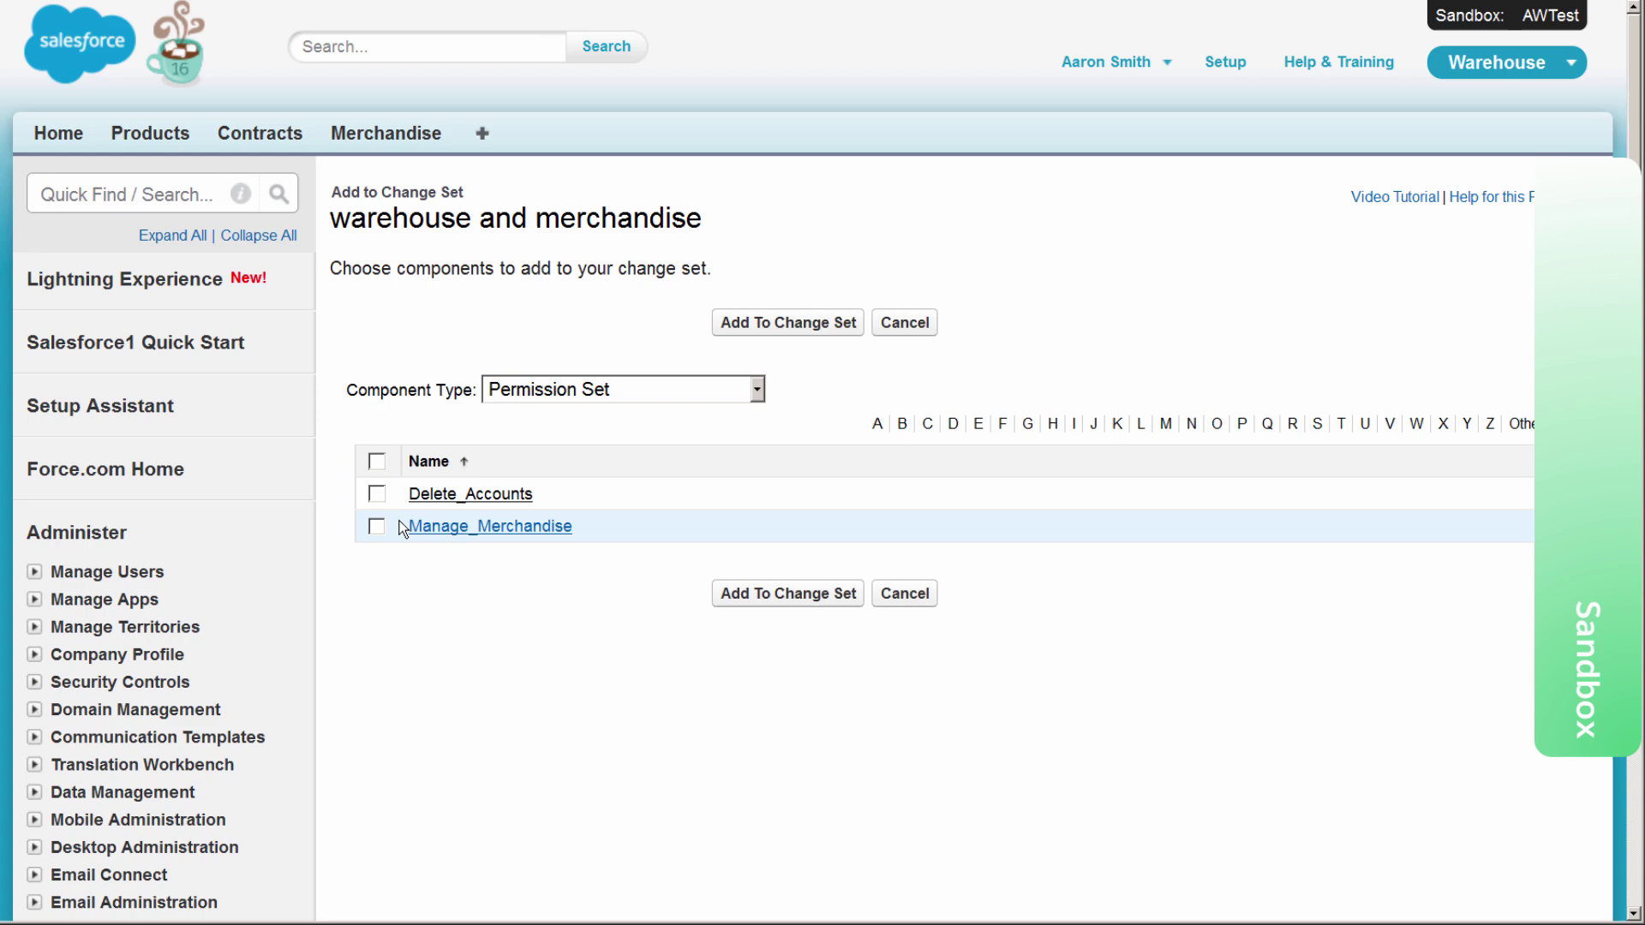
{"action": "left_click", "coordinate": [376, 526]}
{"action": "left_click", "coordinate": [731, 595]}
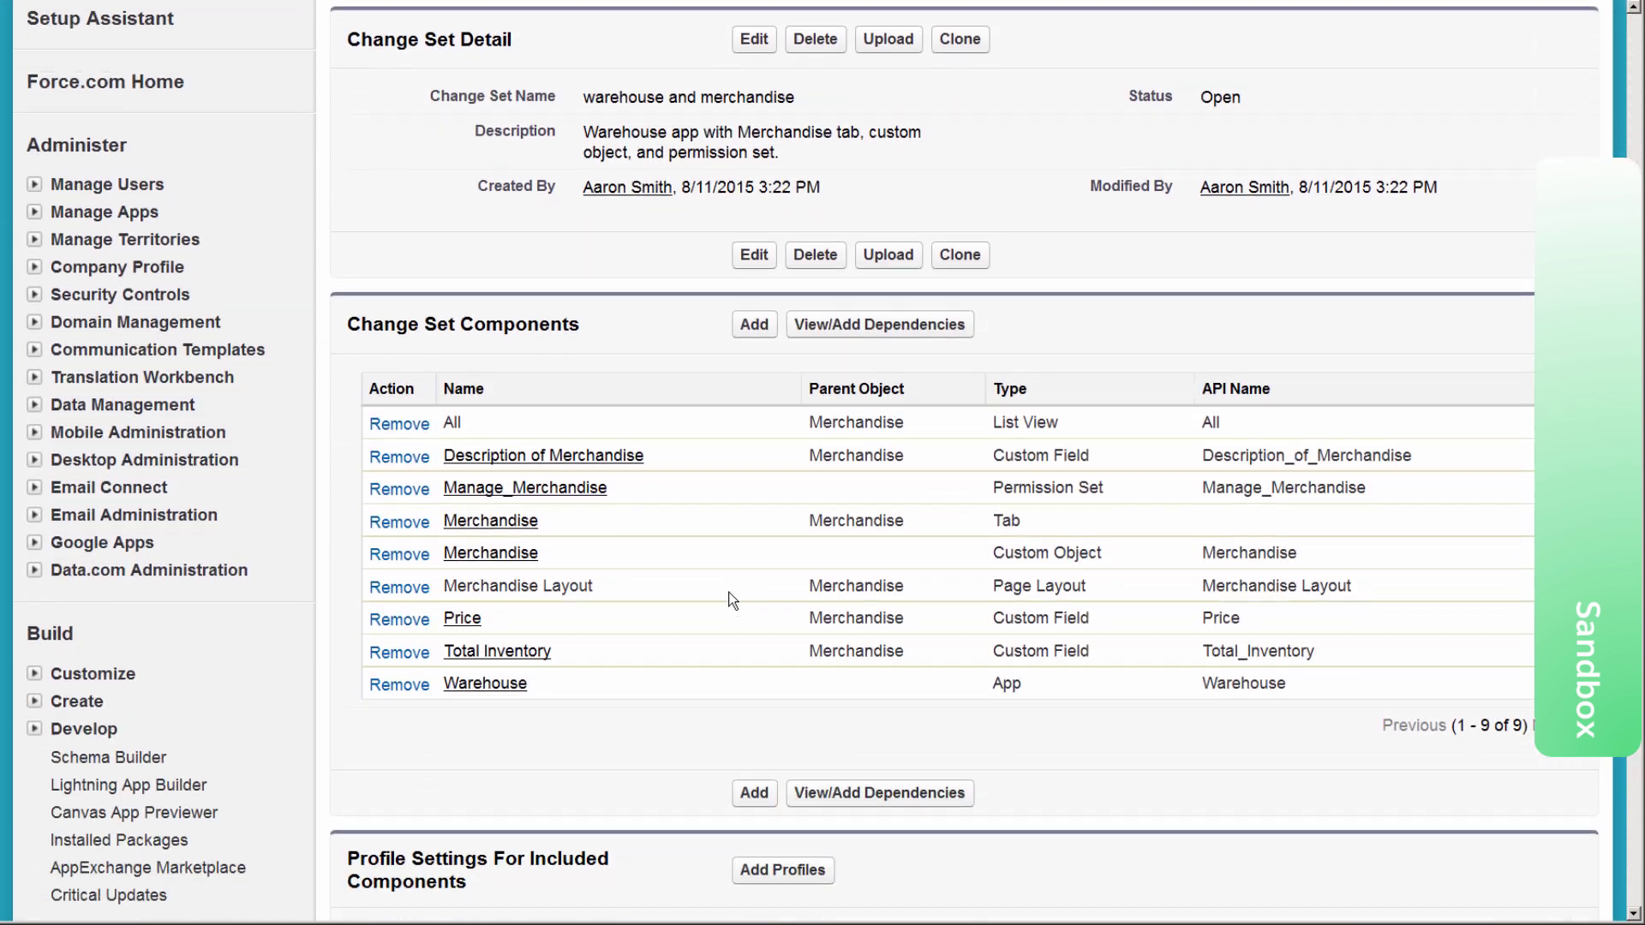
{"action": "scroll", "coordinate": [731, 597], "scroll_direction": "down", "scroll_amount": 2}
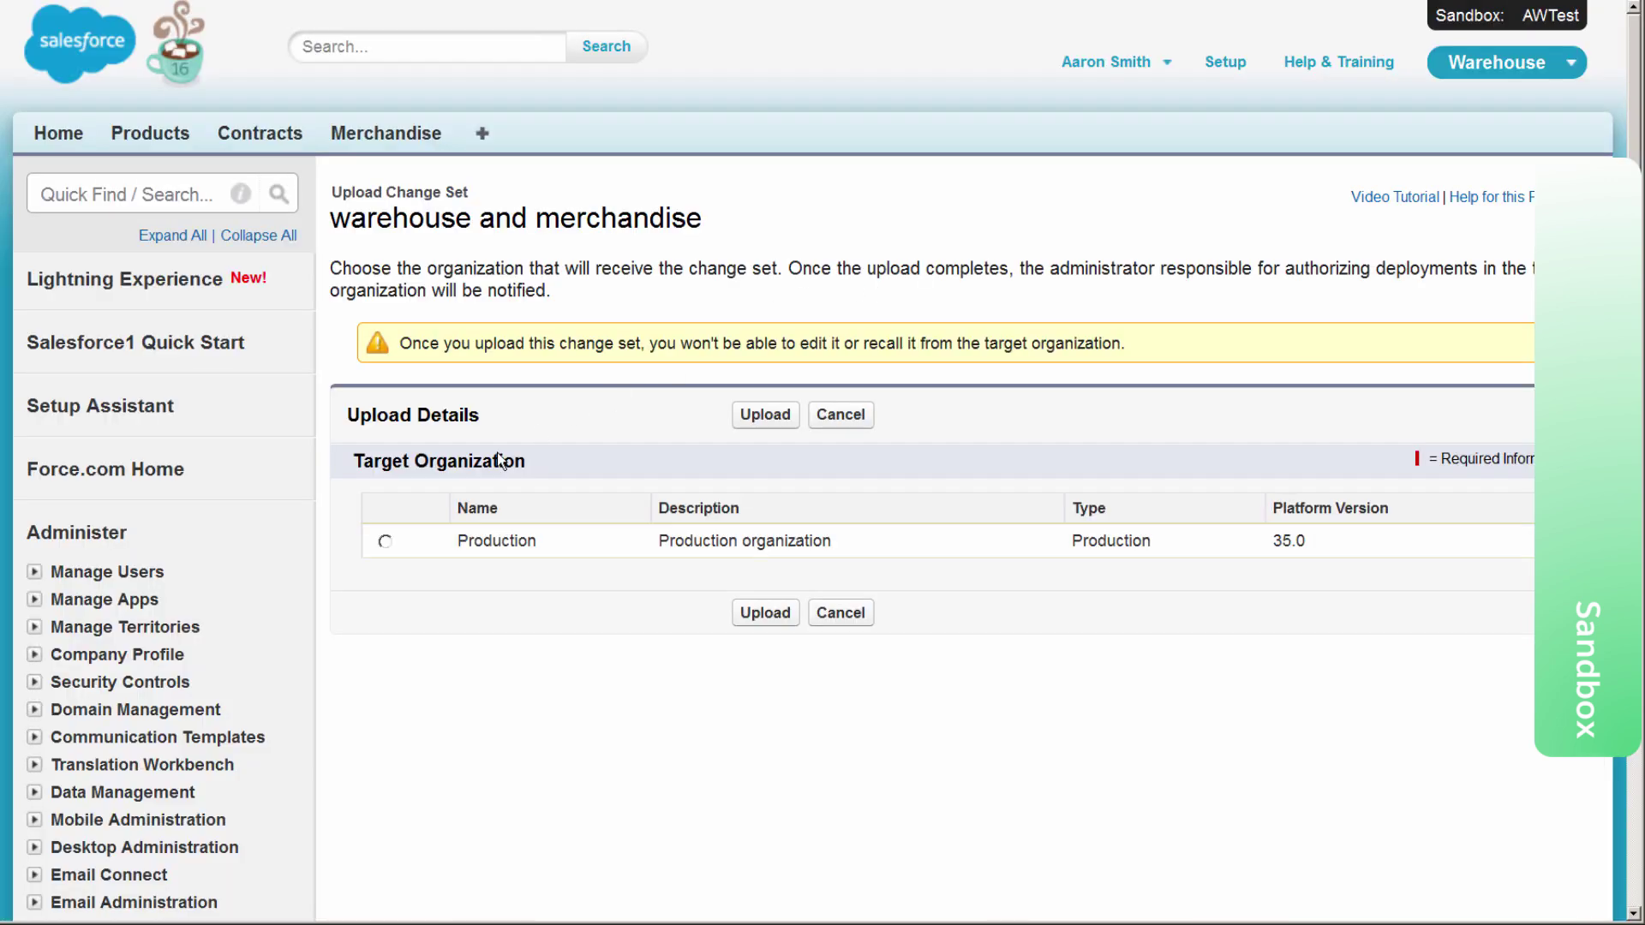
- Upload the change set to the Production target organization
{"action": "left_click", "coordinate": [385, 542]}
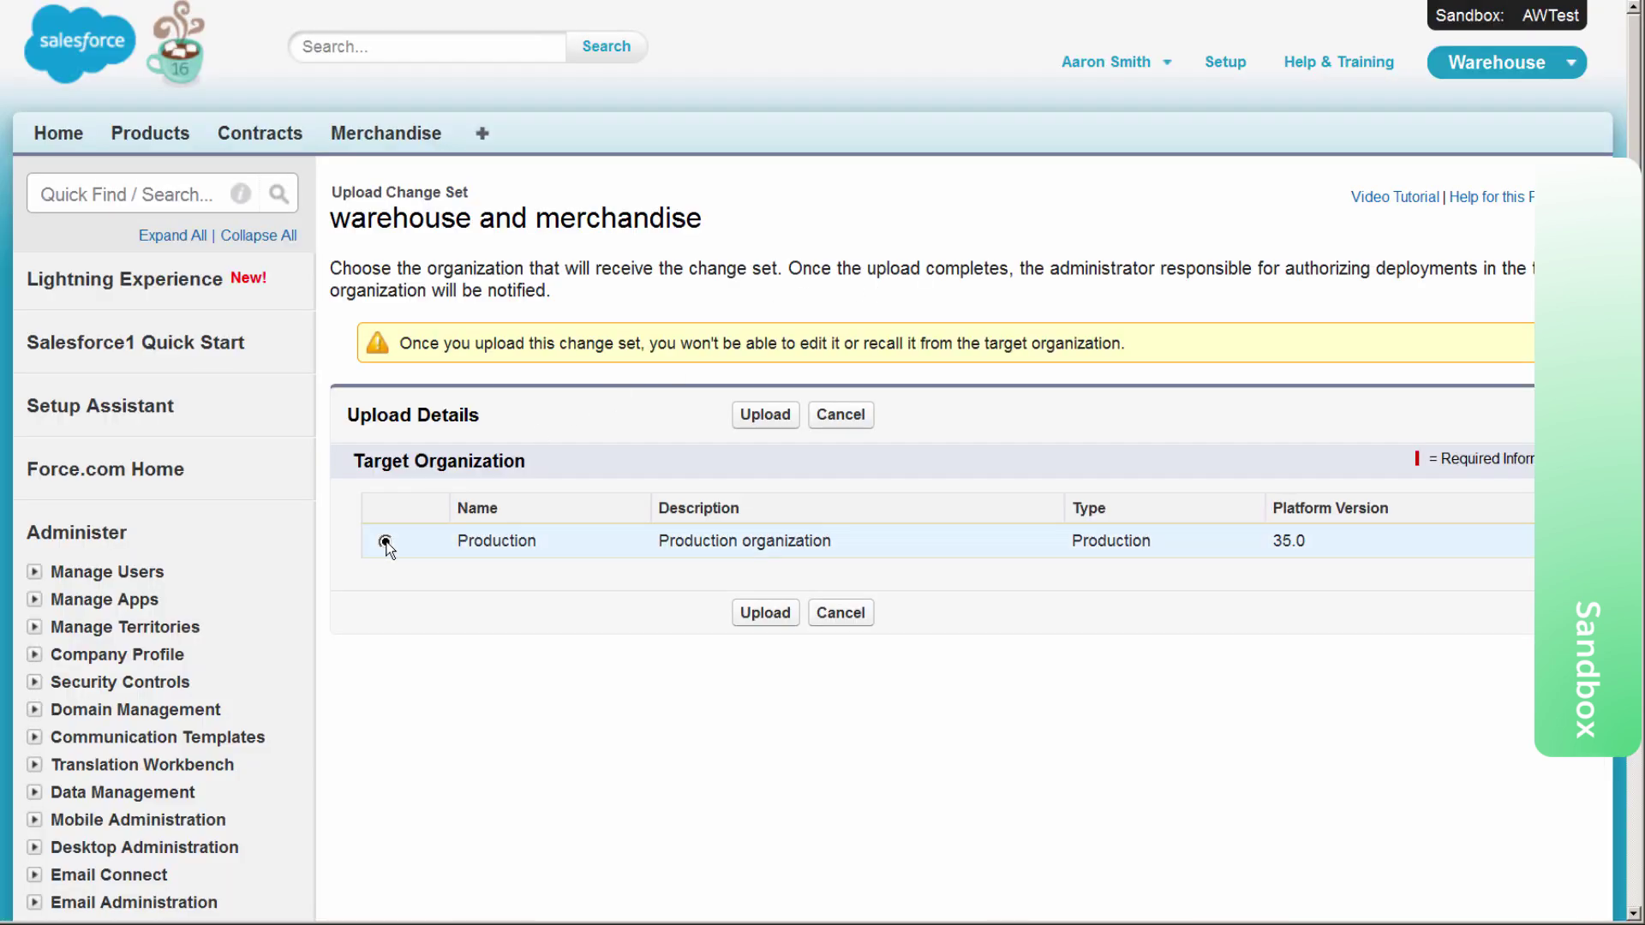
{"action": "left_click", "coordinate": [765, 613]}
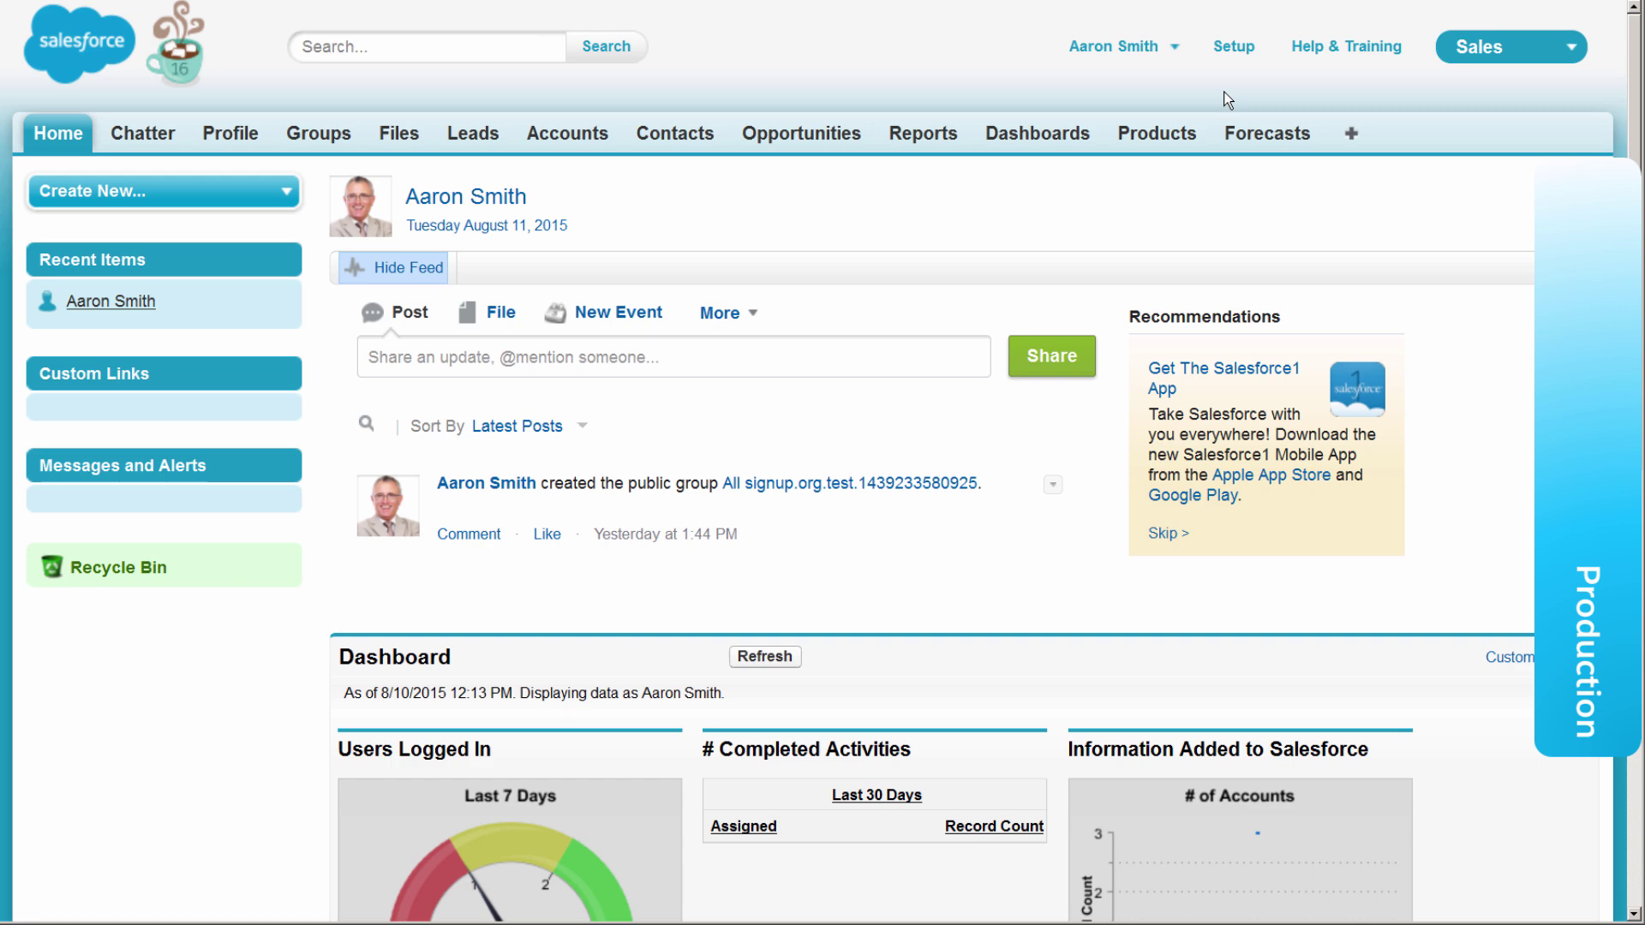
- Find Inbound Change Sets via Quick Find 'inboun' and open 'warehouse and merchandise'
{"action": "left_click", "coordinate": [1234, 48]}
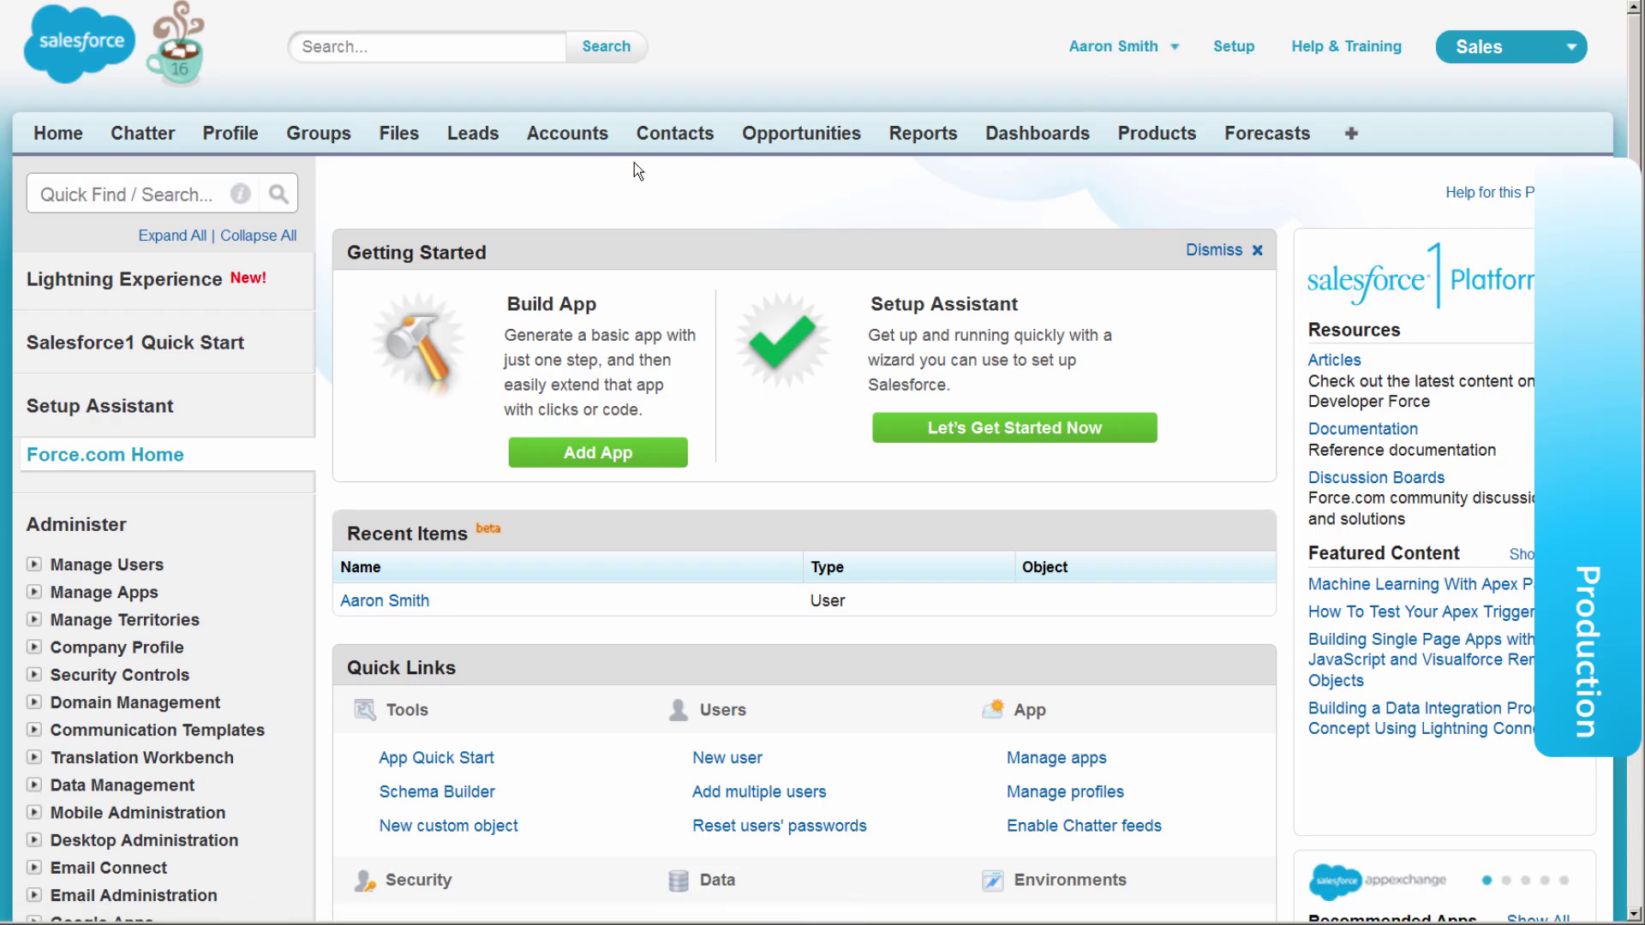
{"action": "type", "text": "inboun"}
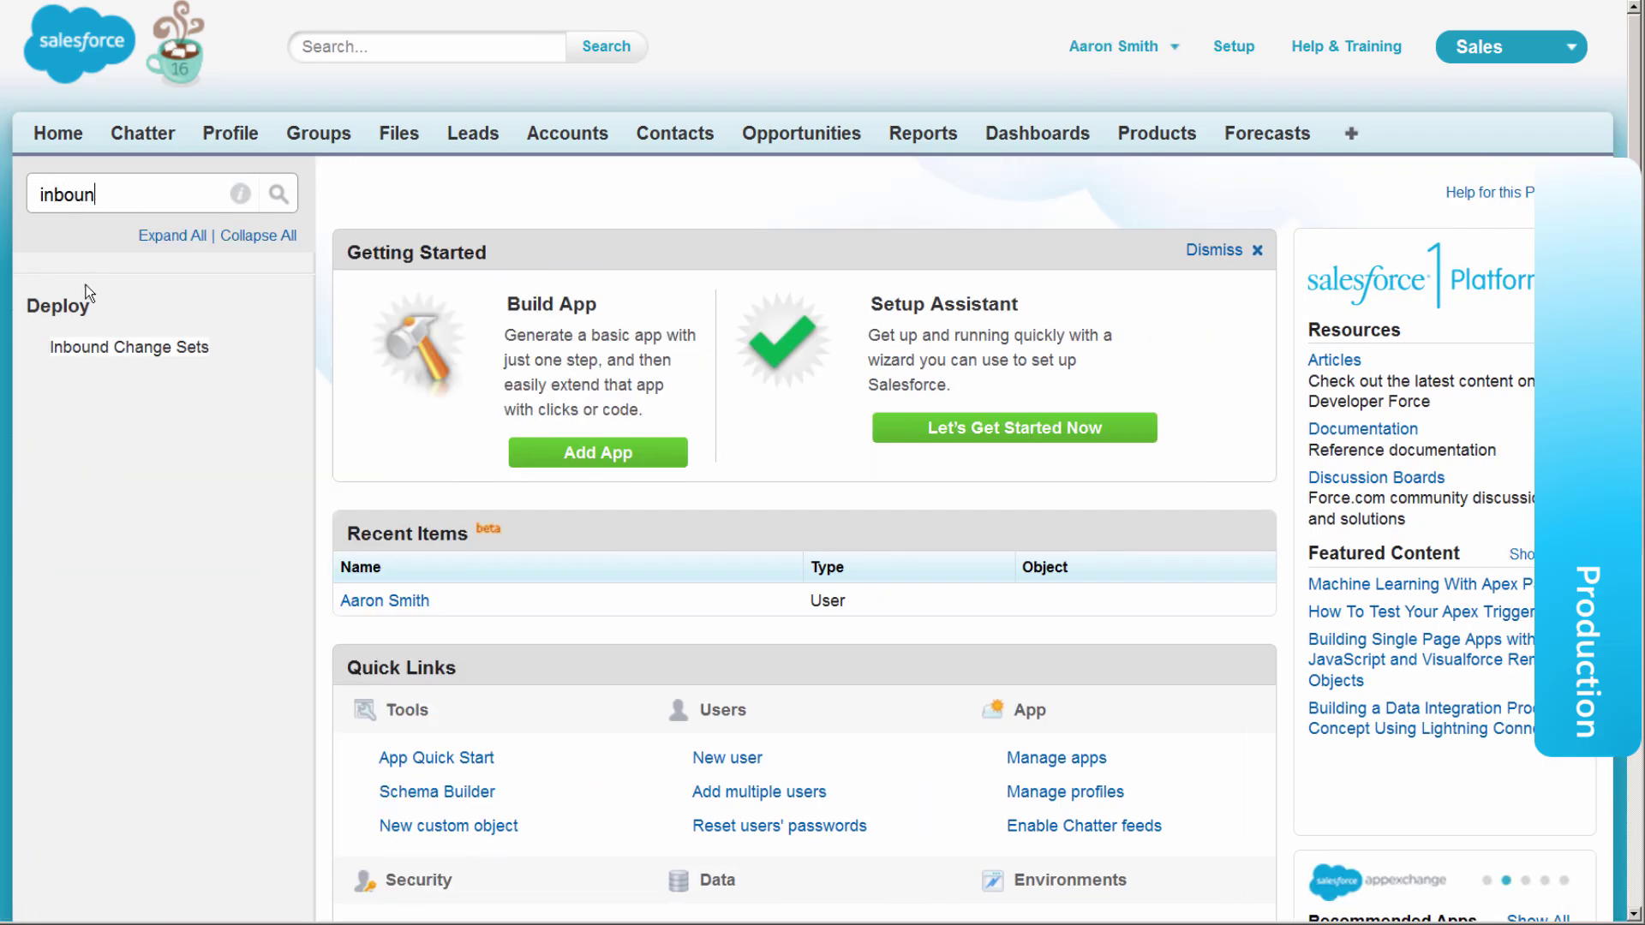
{"action": "left_click", "coordinate": [111, 349]}
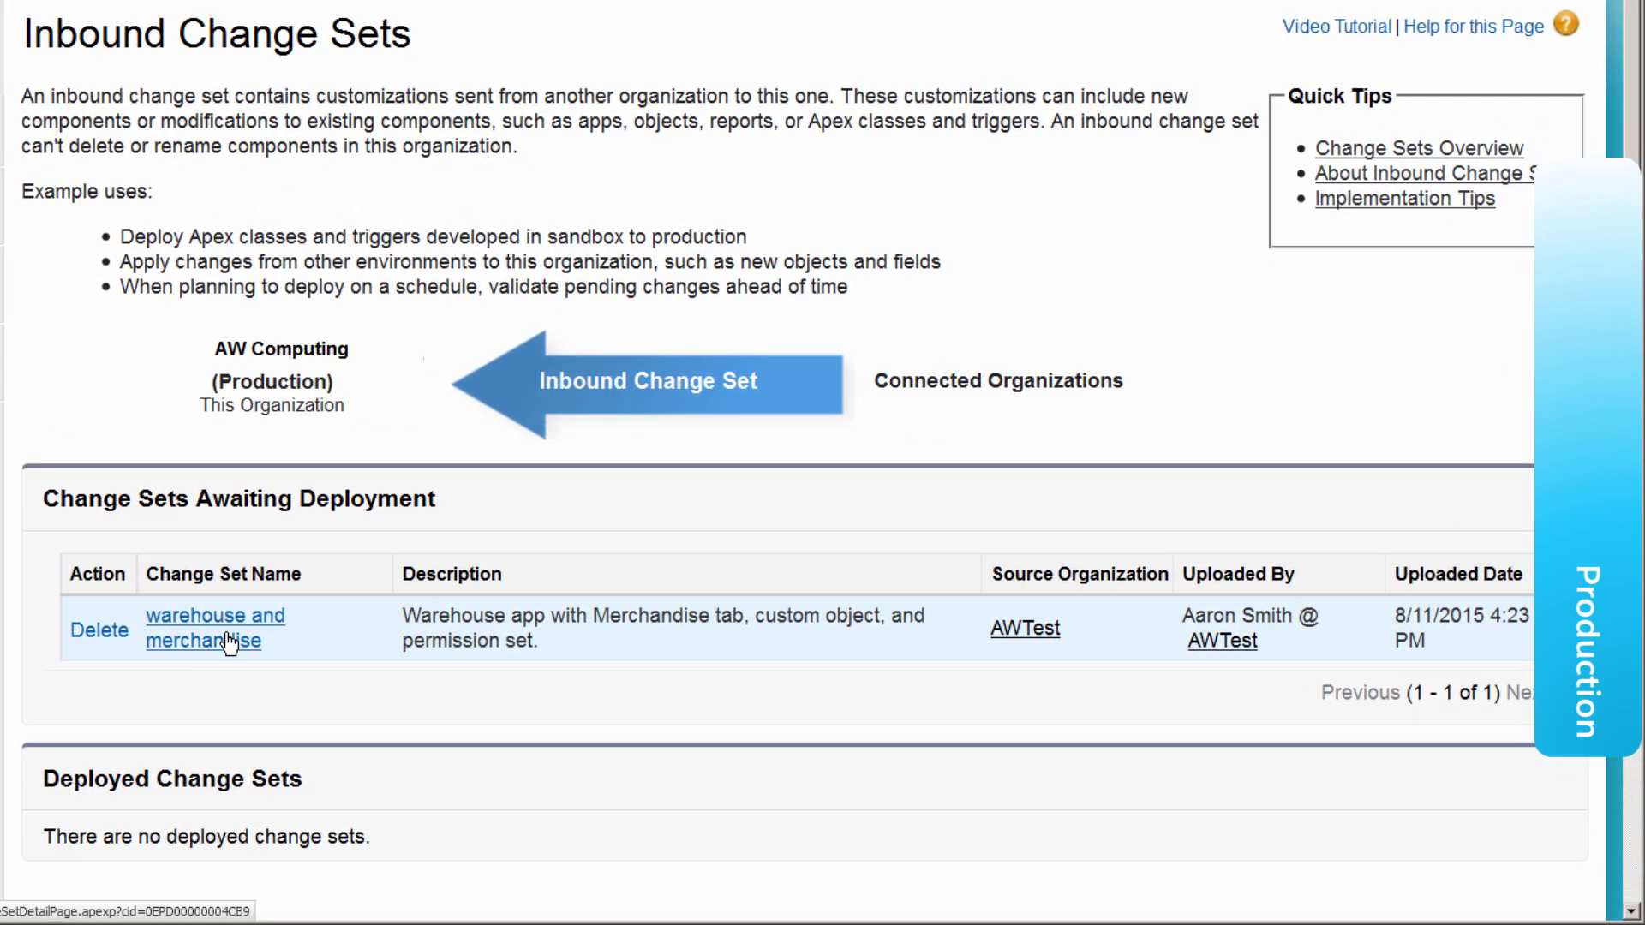
{"action": "left_click", "coordinate": [228, 640]}
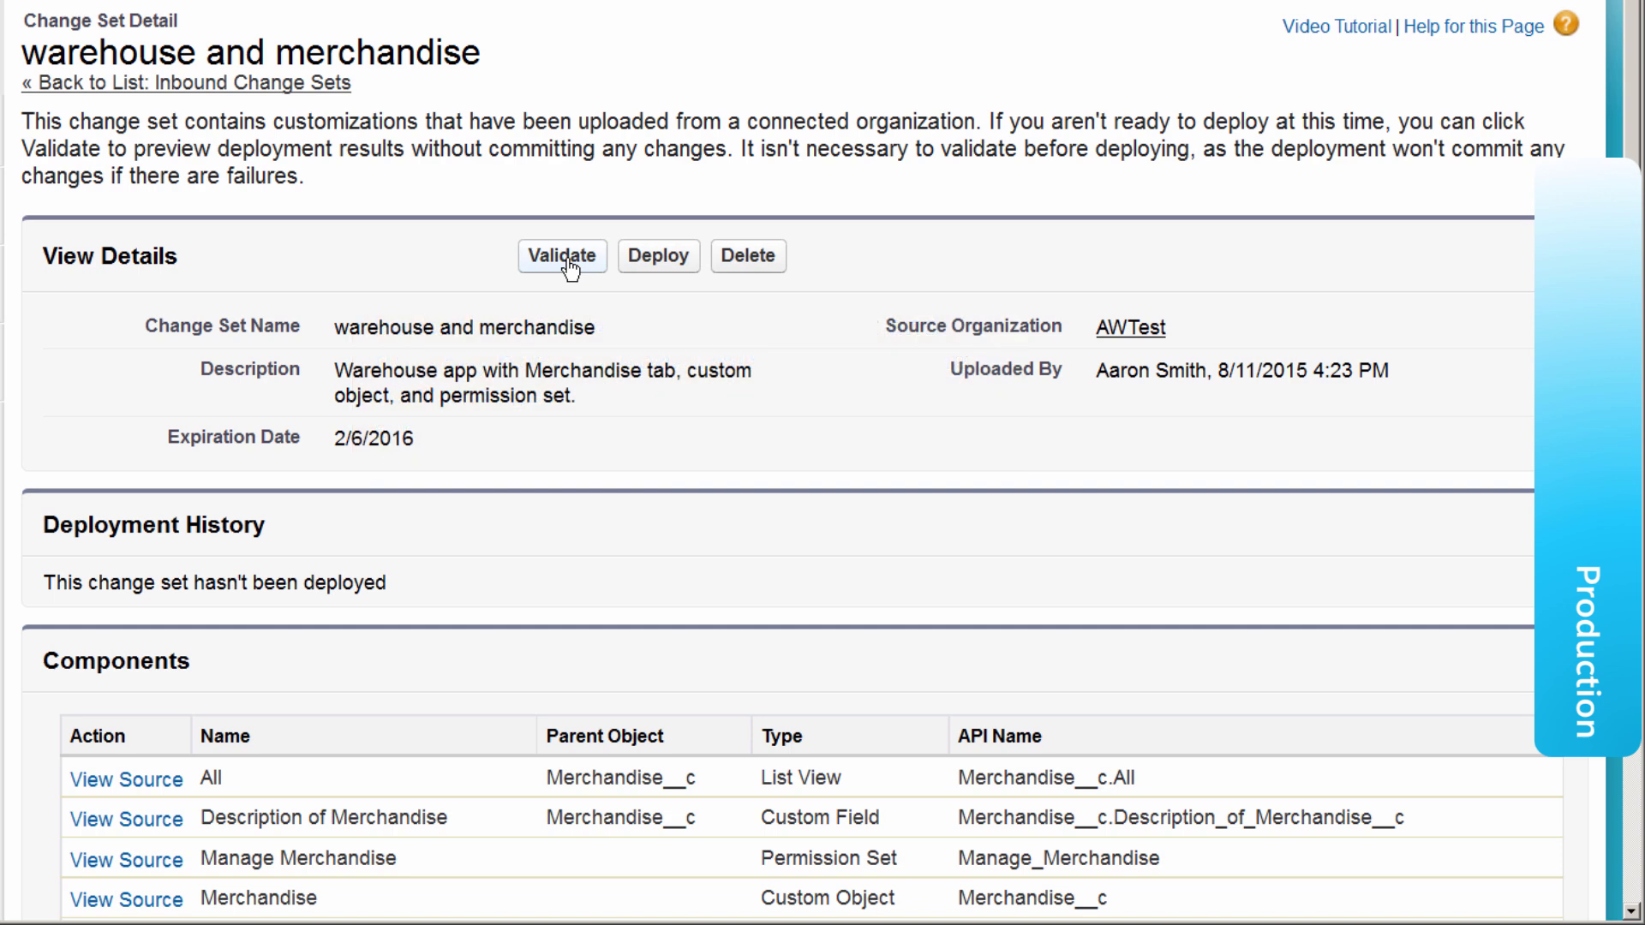
- Deploy the inbound change set with the Default test option and confirm the warning
{"action": "left_click", "coordinate": [678, 261]}
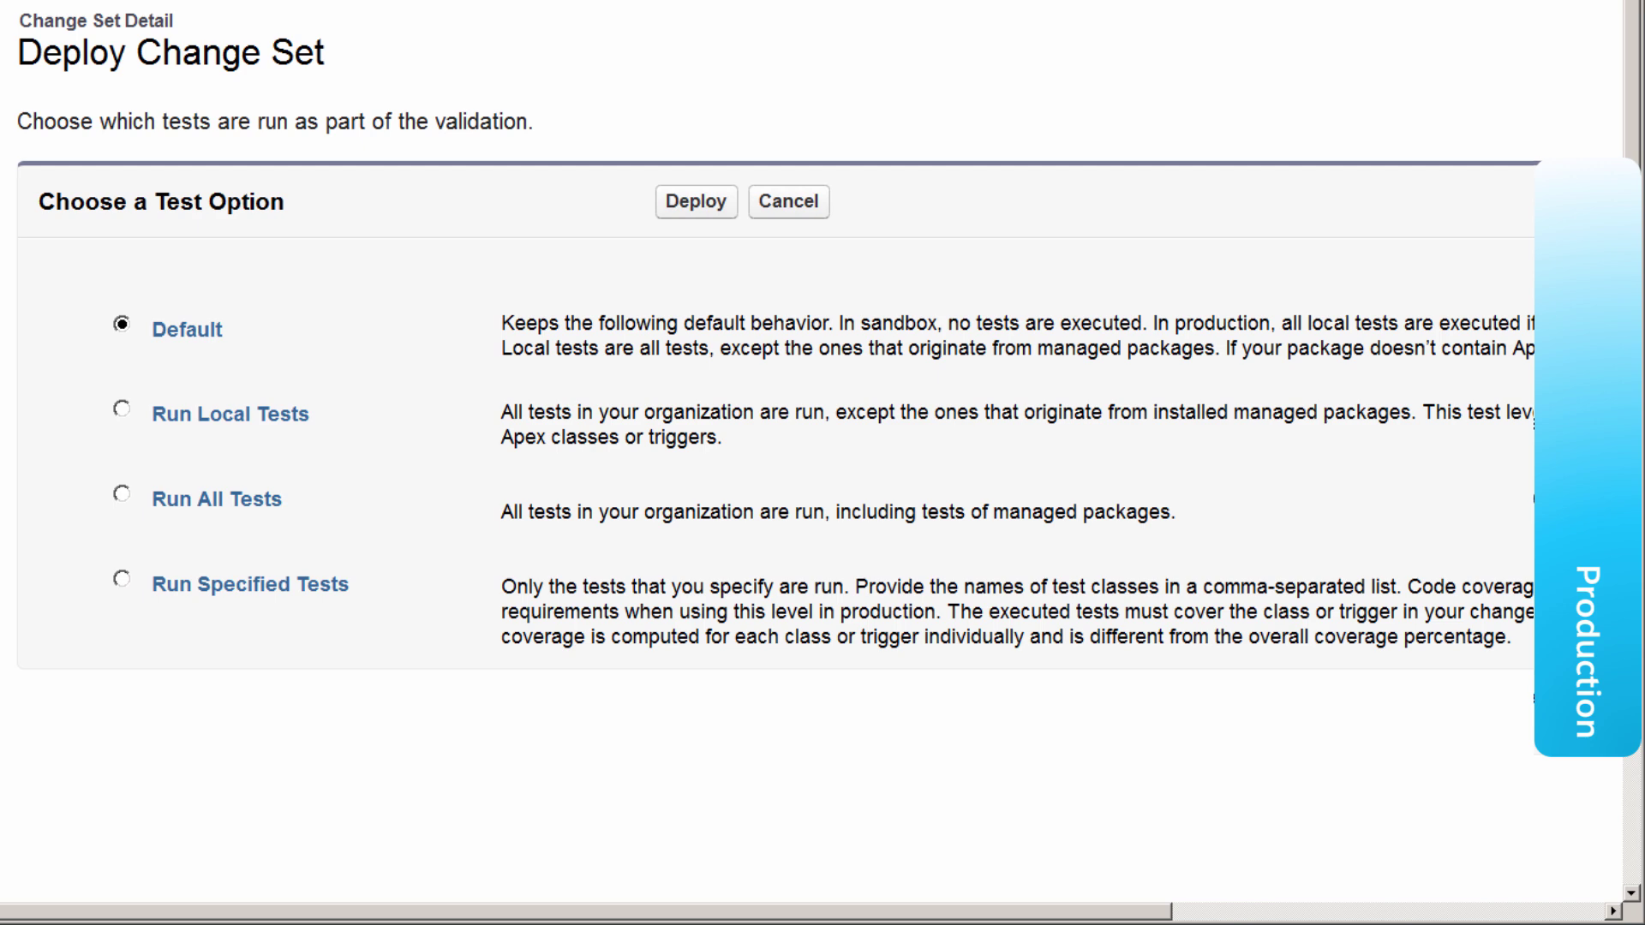
{"action": "left_click", "coordinate": [696, 205]}
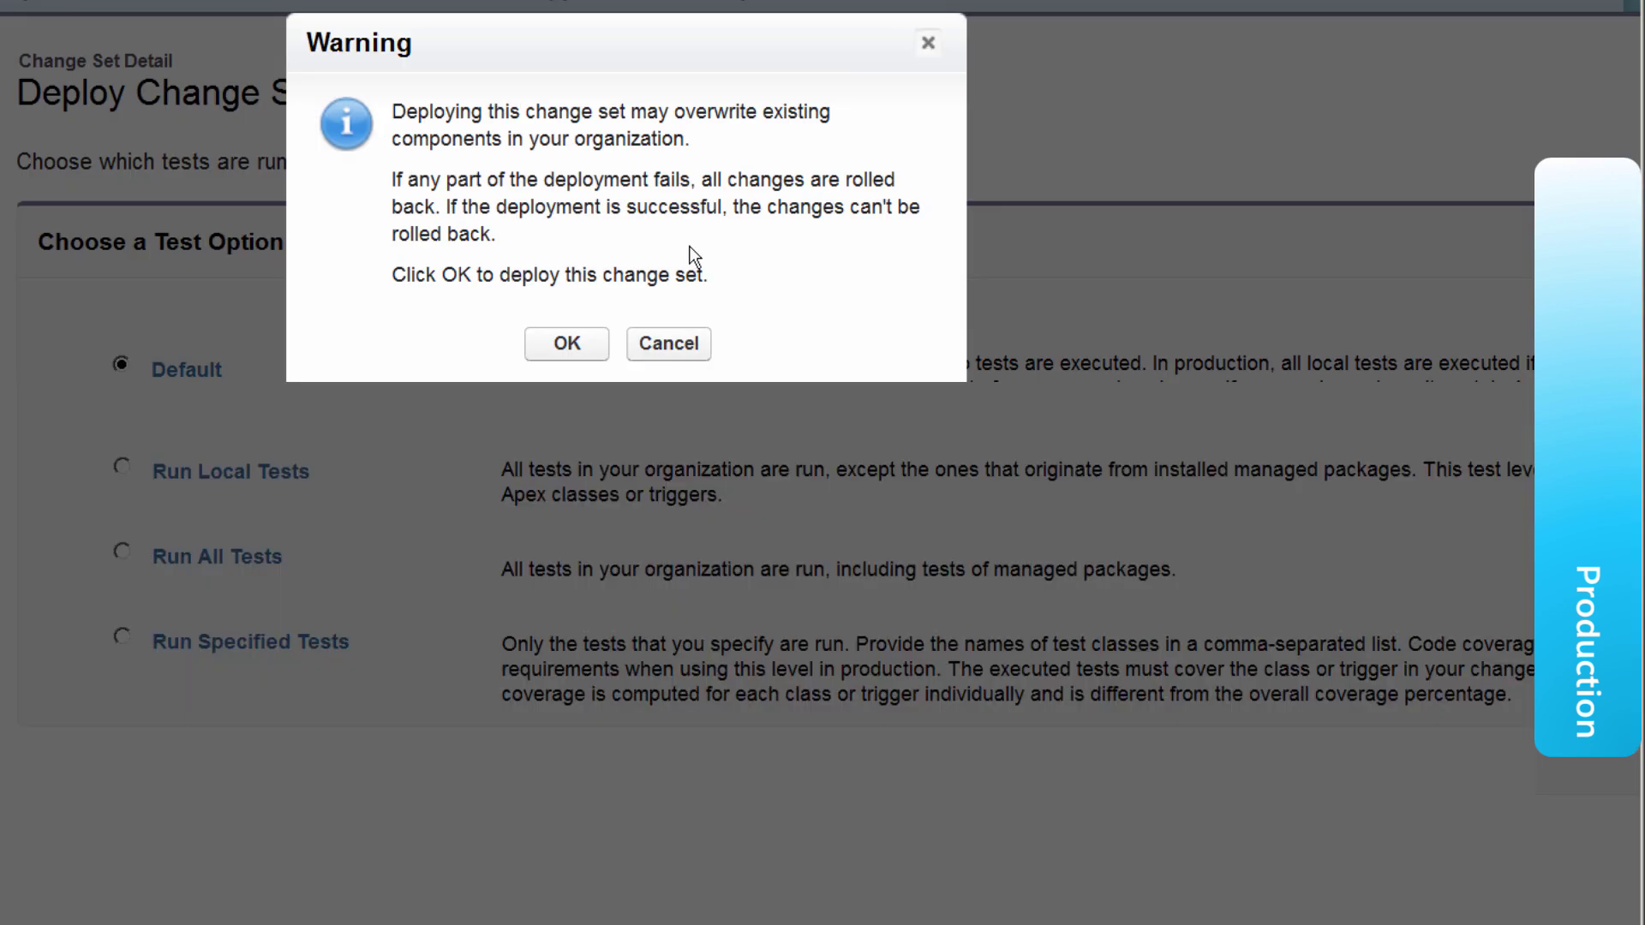
{"action": "left_click", "coordinate": [570, 345]}
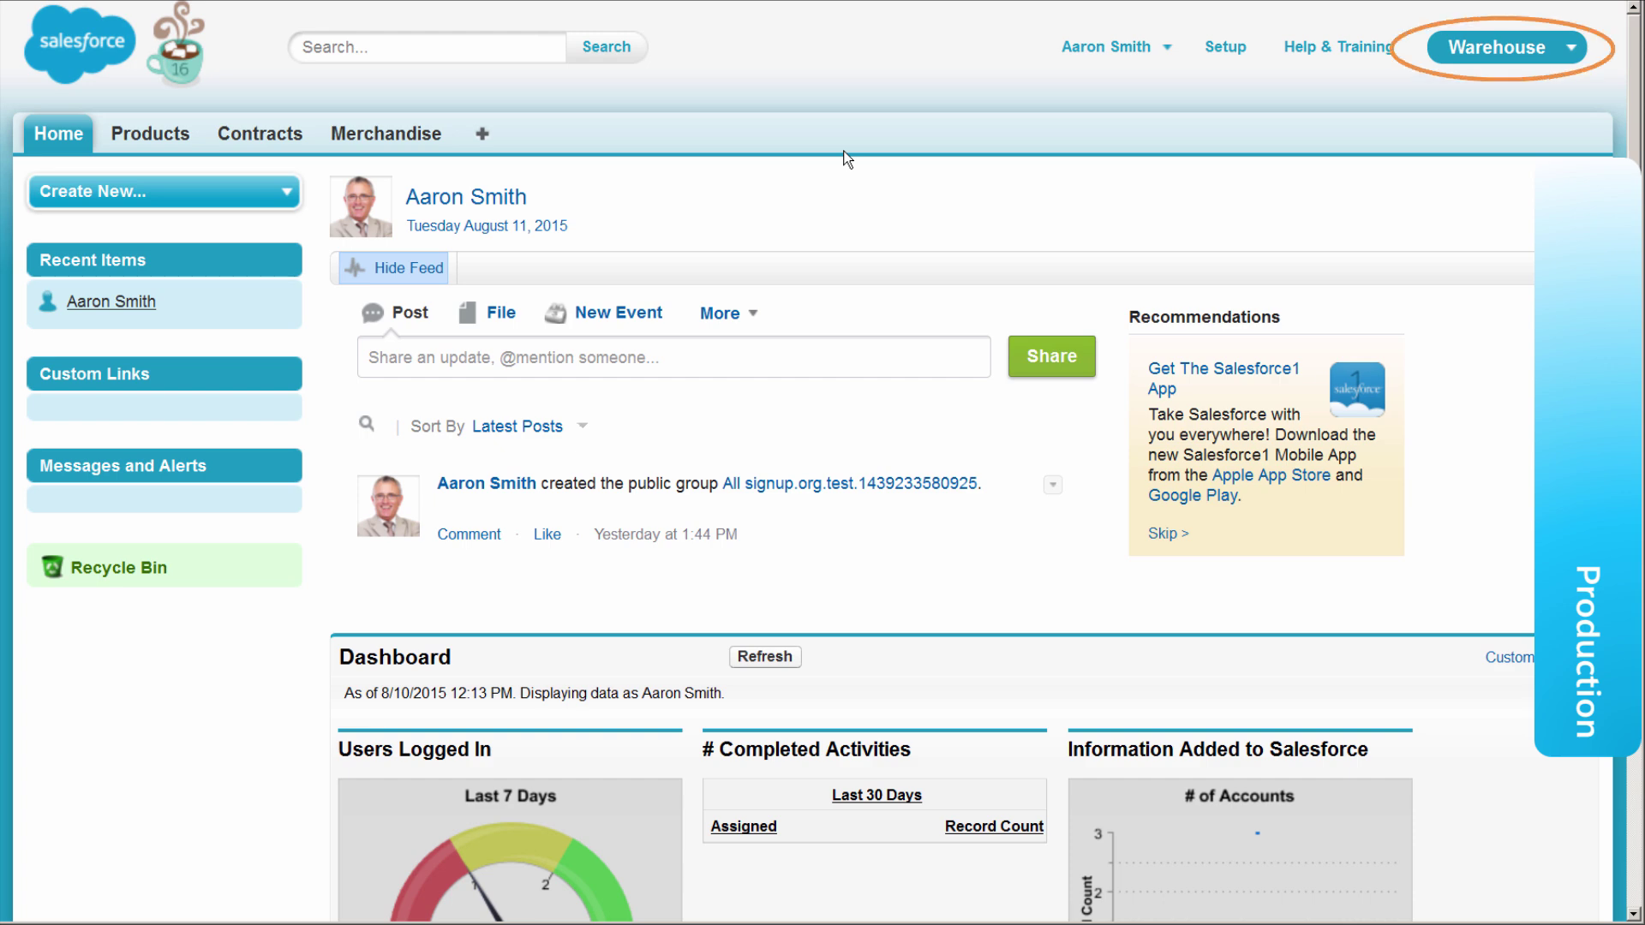
- View the deployed Merchandise tab in Production, which has no records yet
{"action": "left_click", "coordinate": [365, 135]}
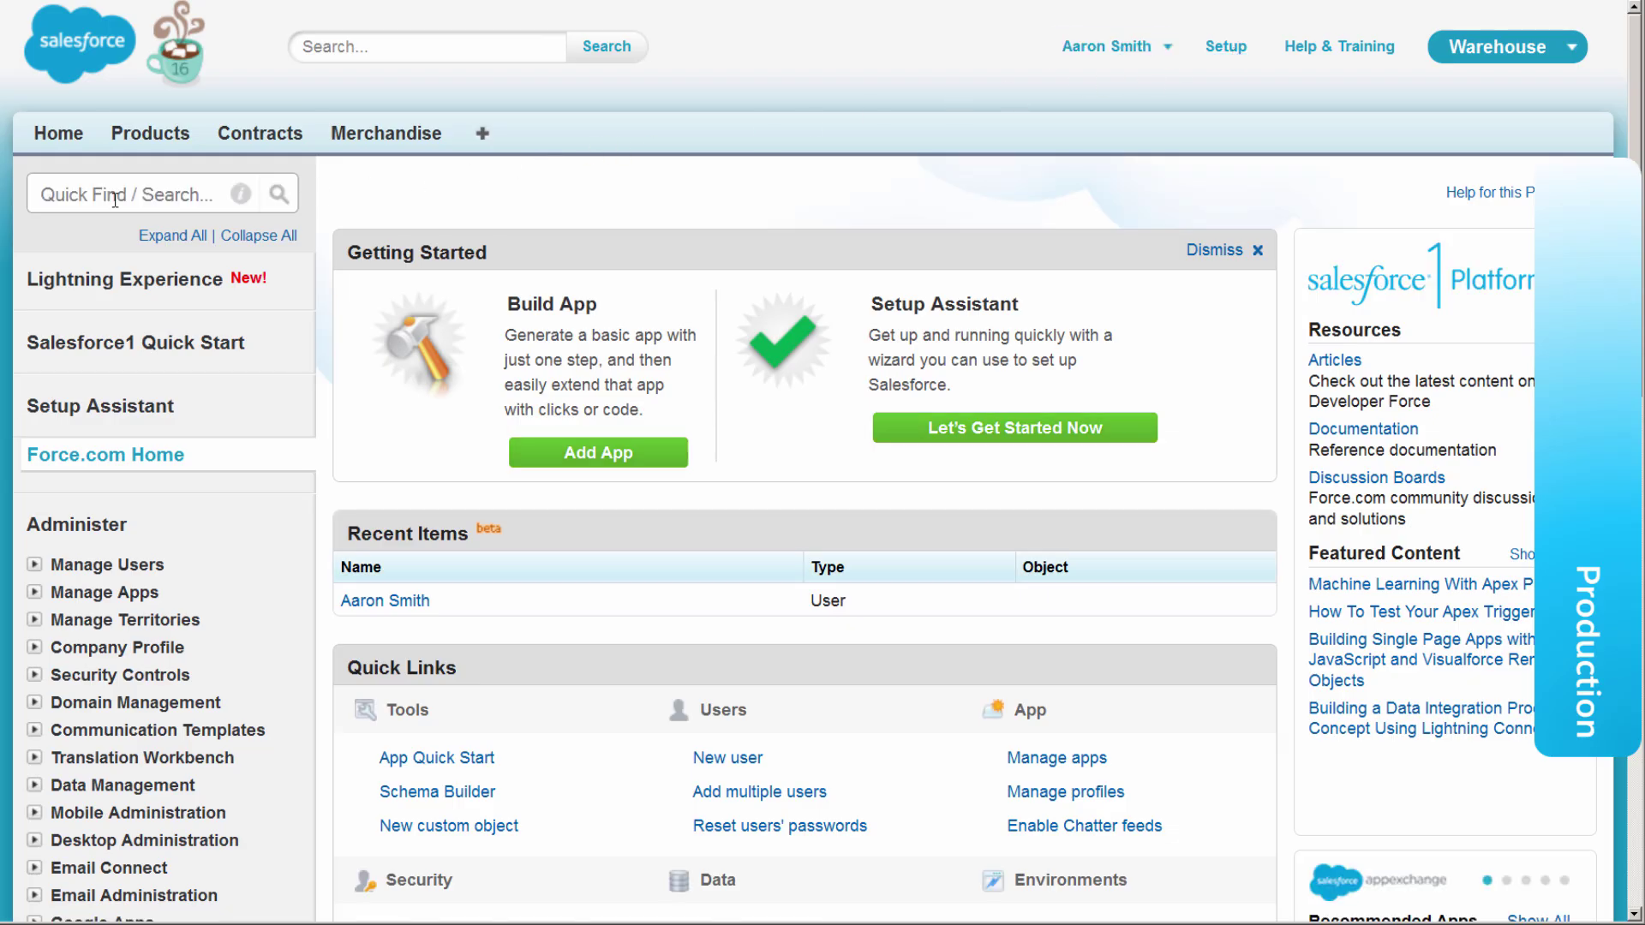
- Find 'permiss' in Quick Find and confirm the deployed Manage Merchandise permission set
{"action": "left_click", "coordinate": [73, 199]}
{"action": "type", "text": "permiss"}
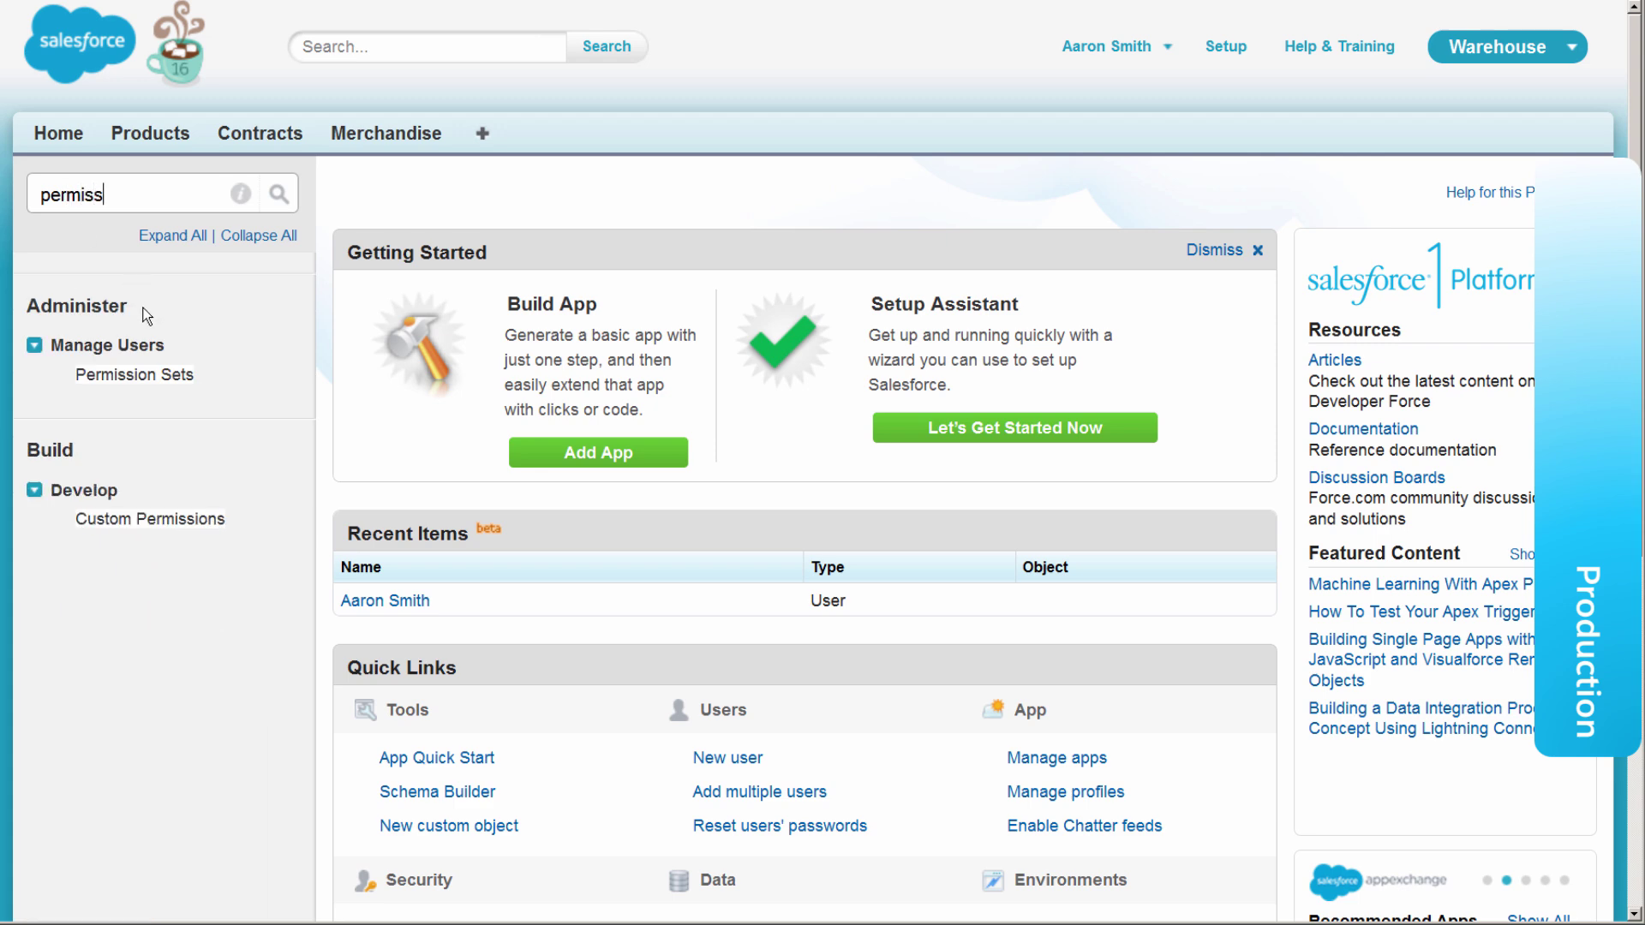
{"action": "left_click", "coordinate": [153, 377]}
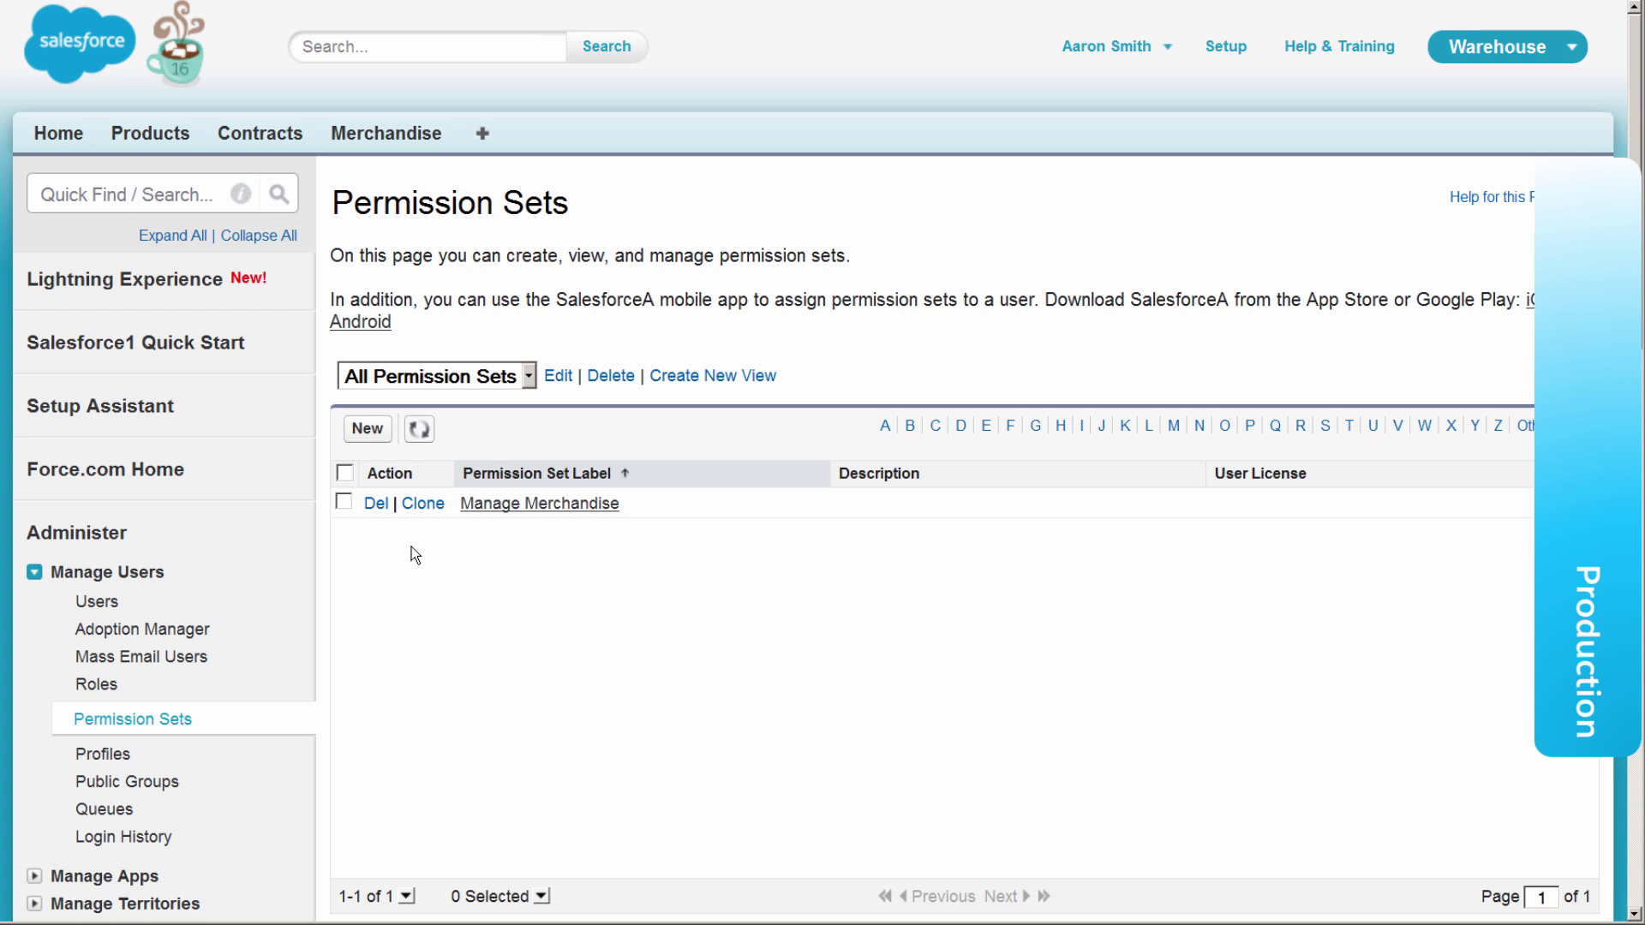
- Find 'sand' in Quick Find and view the Sandboxes page listing AWTest and Dev
{"action": "left_click", "coordinate": [134, 194]}
{"action": "type", "text": "s"}
{"action": "type", "text": "and"}
{"action": "left_click", "coordinate": [103, 347]}
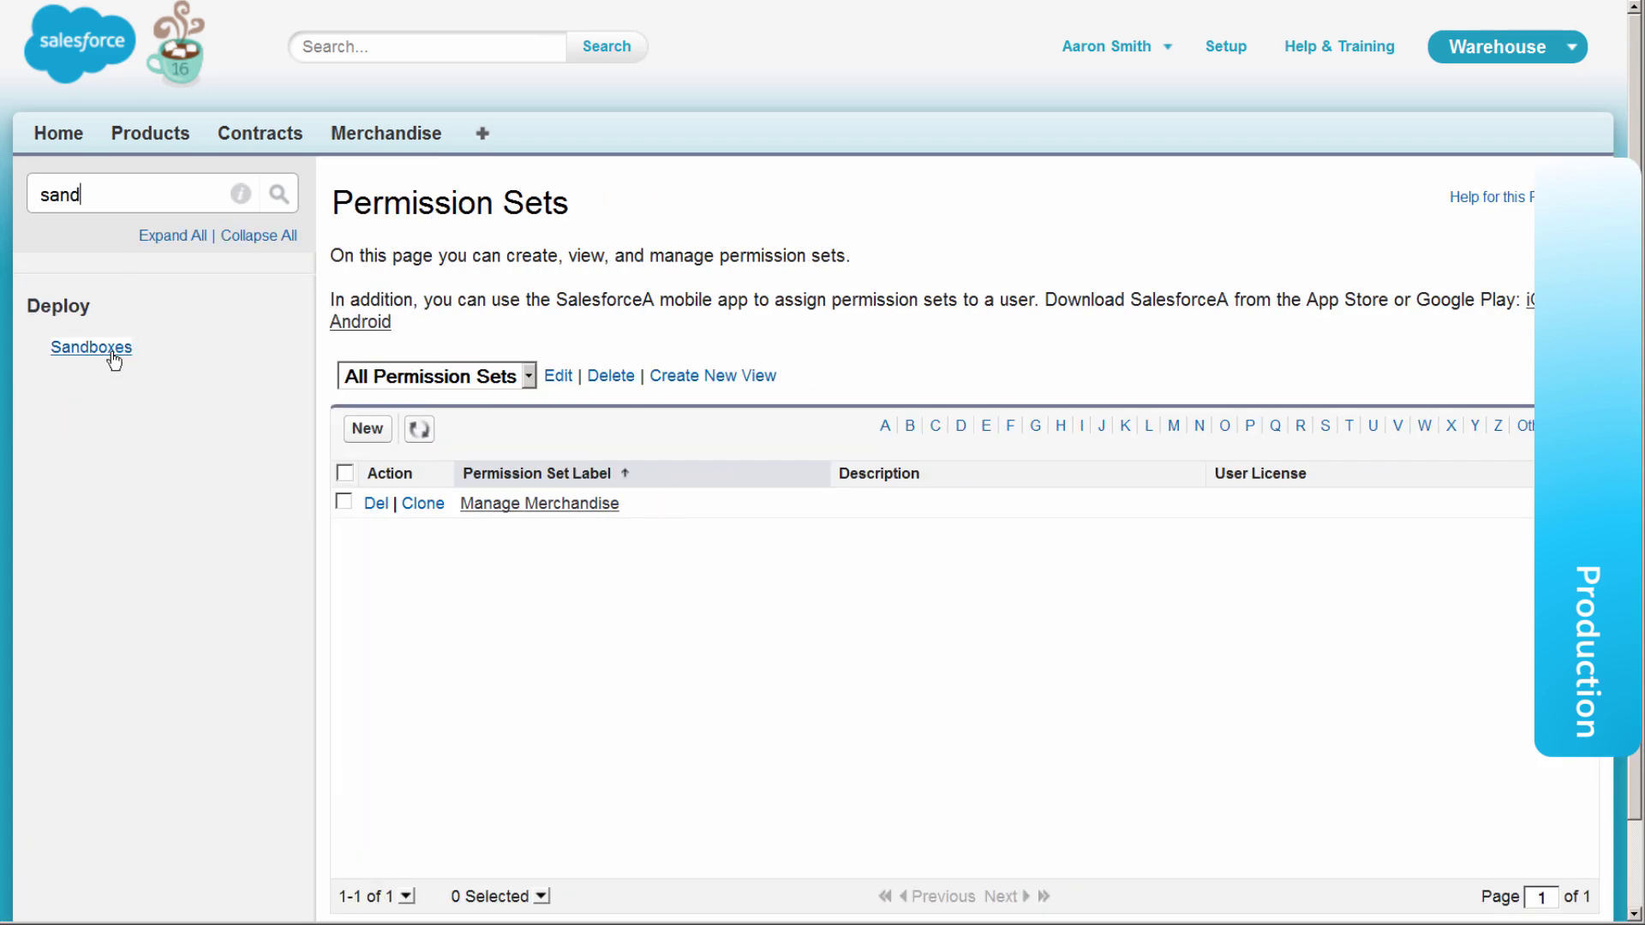